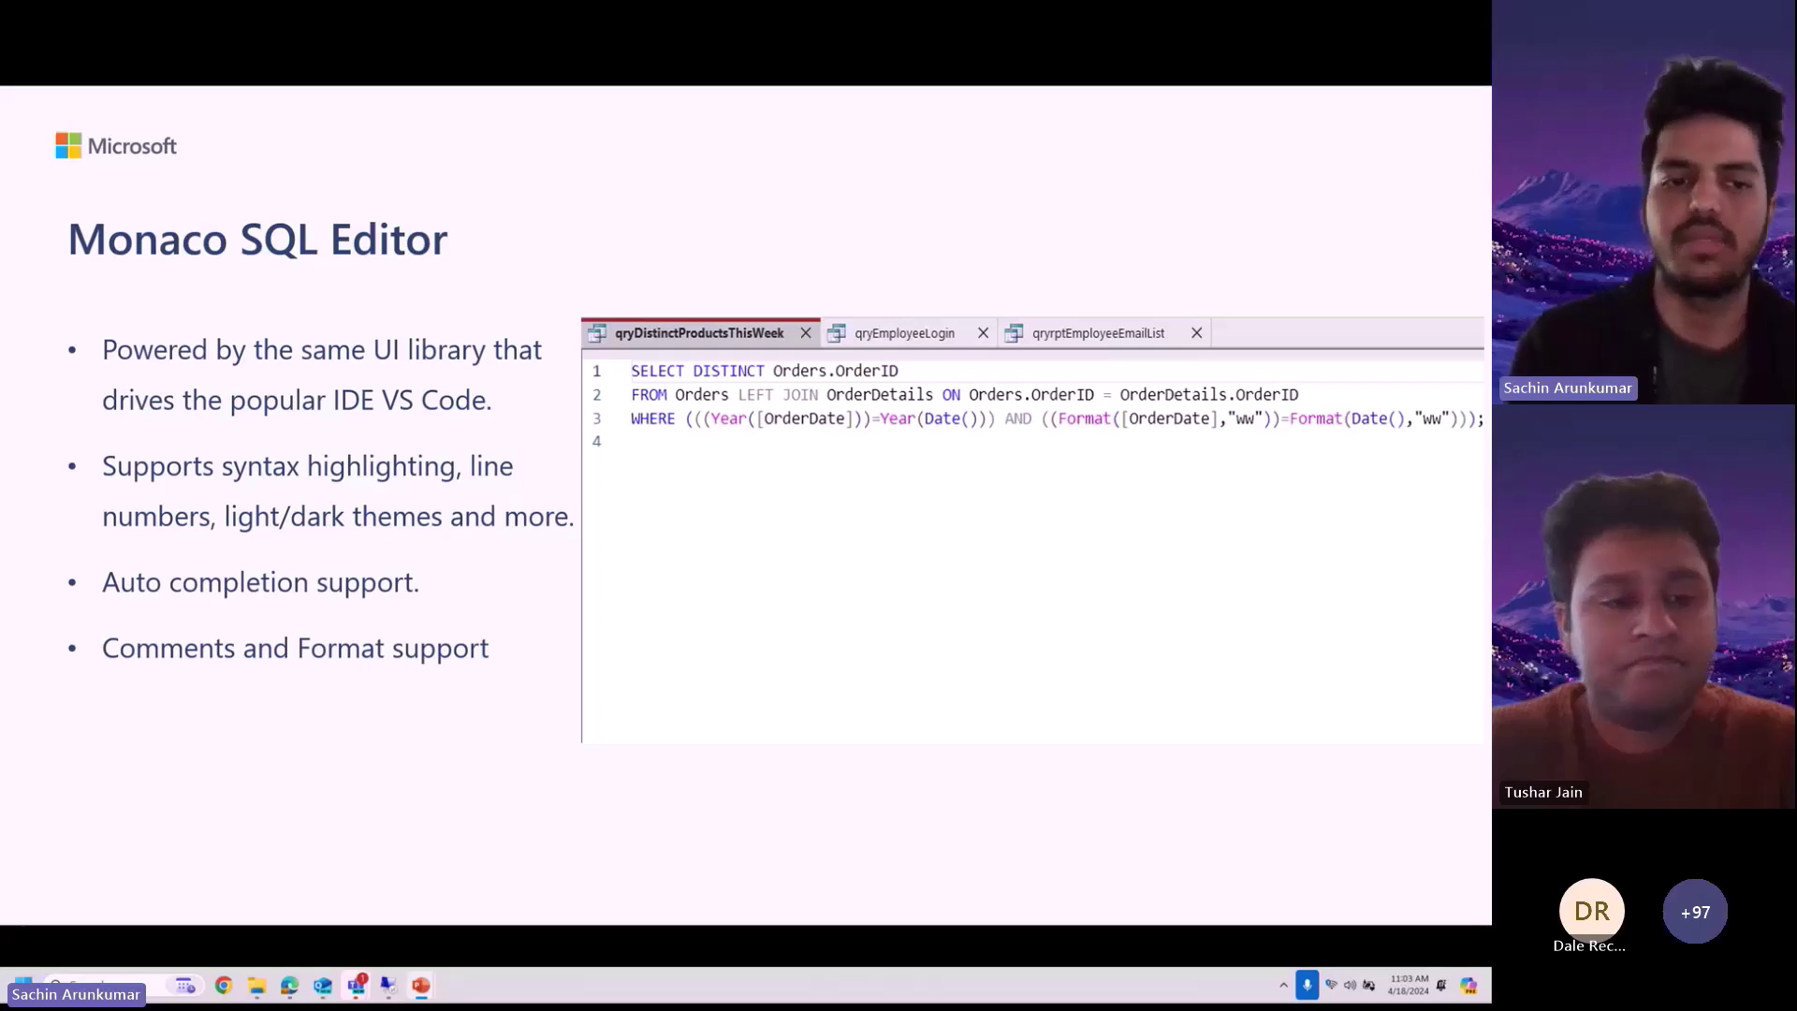
Advance the Teams presentation past the Implementation slide to the Demo title slide.
key(Right)
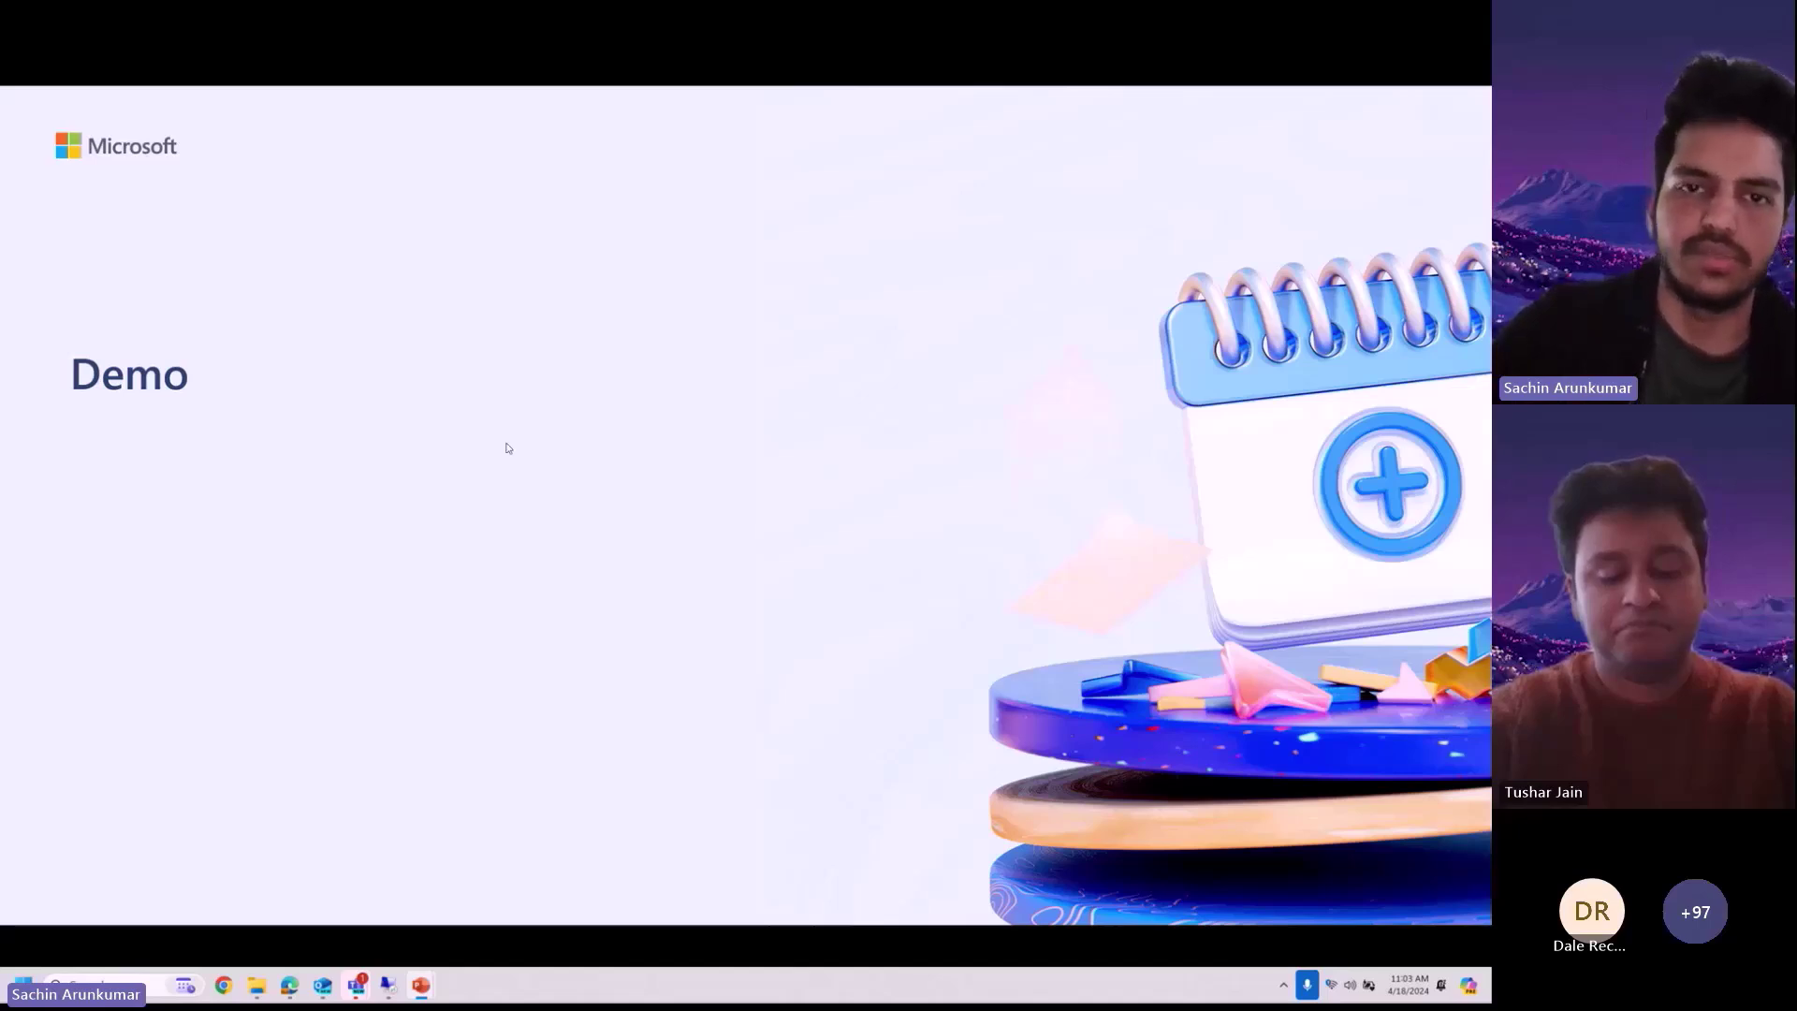
Switch to Access and open qrycboProducts from the navigation pane in SQL View.
click(388, 983)
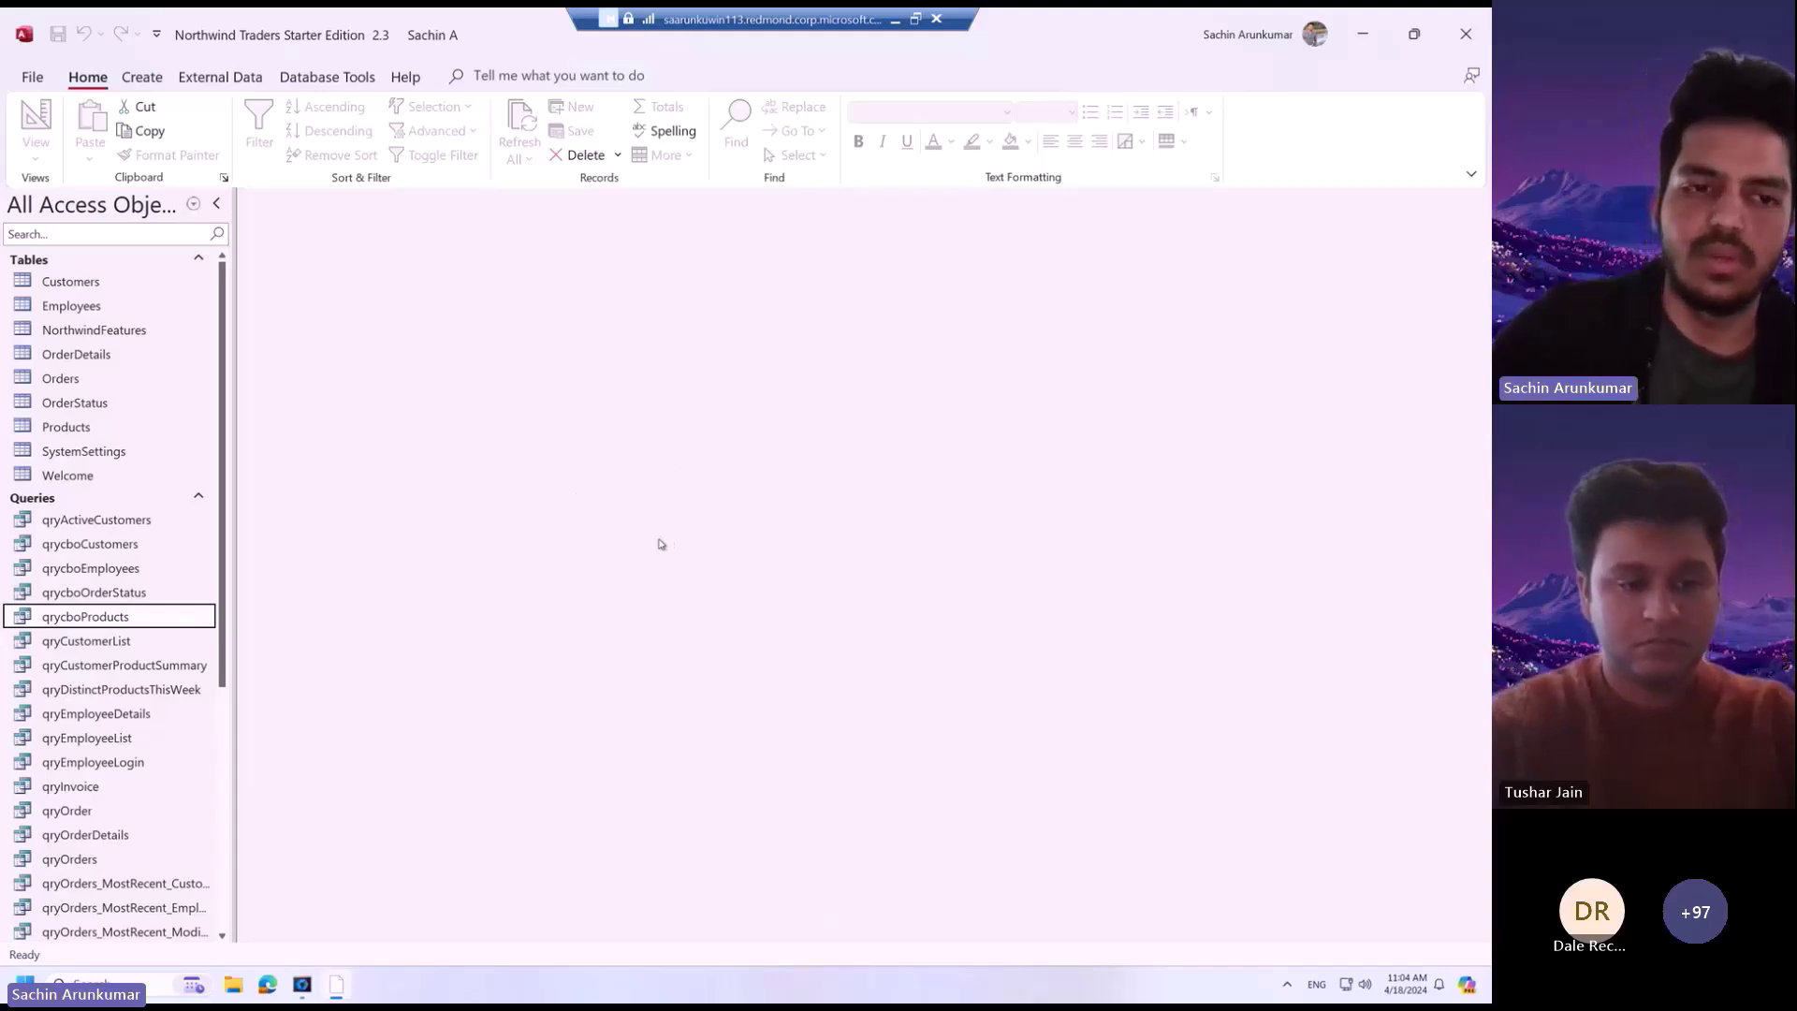
right_click(159, 620)
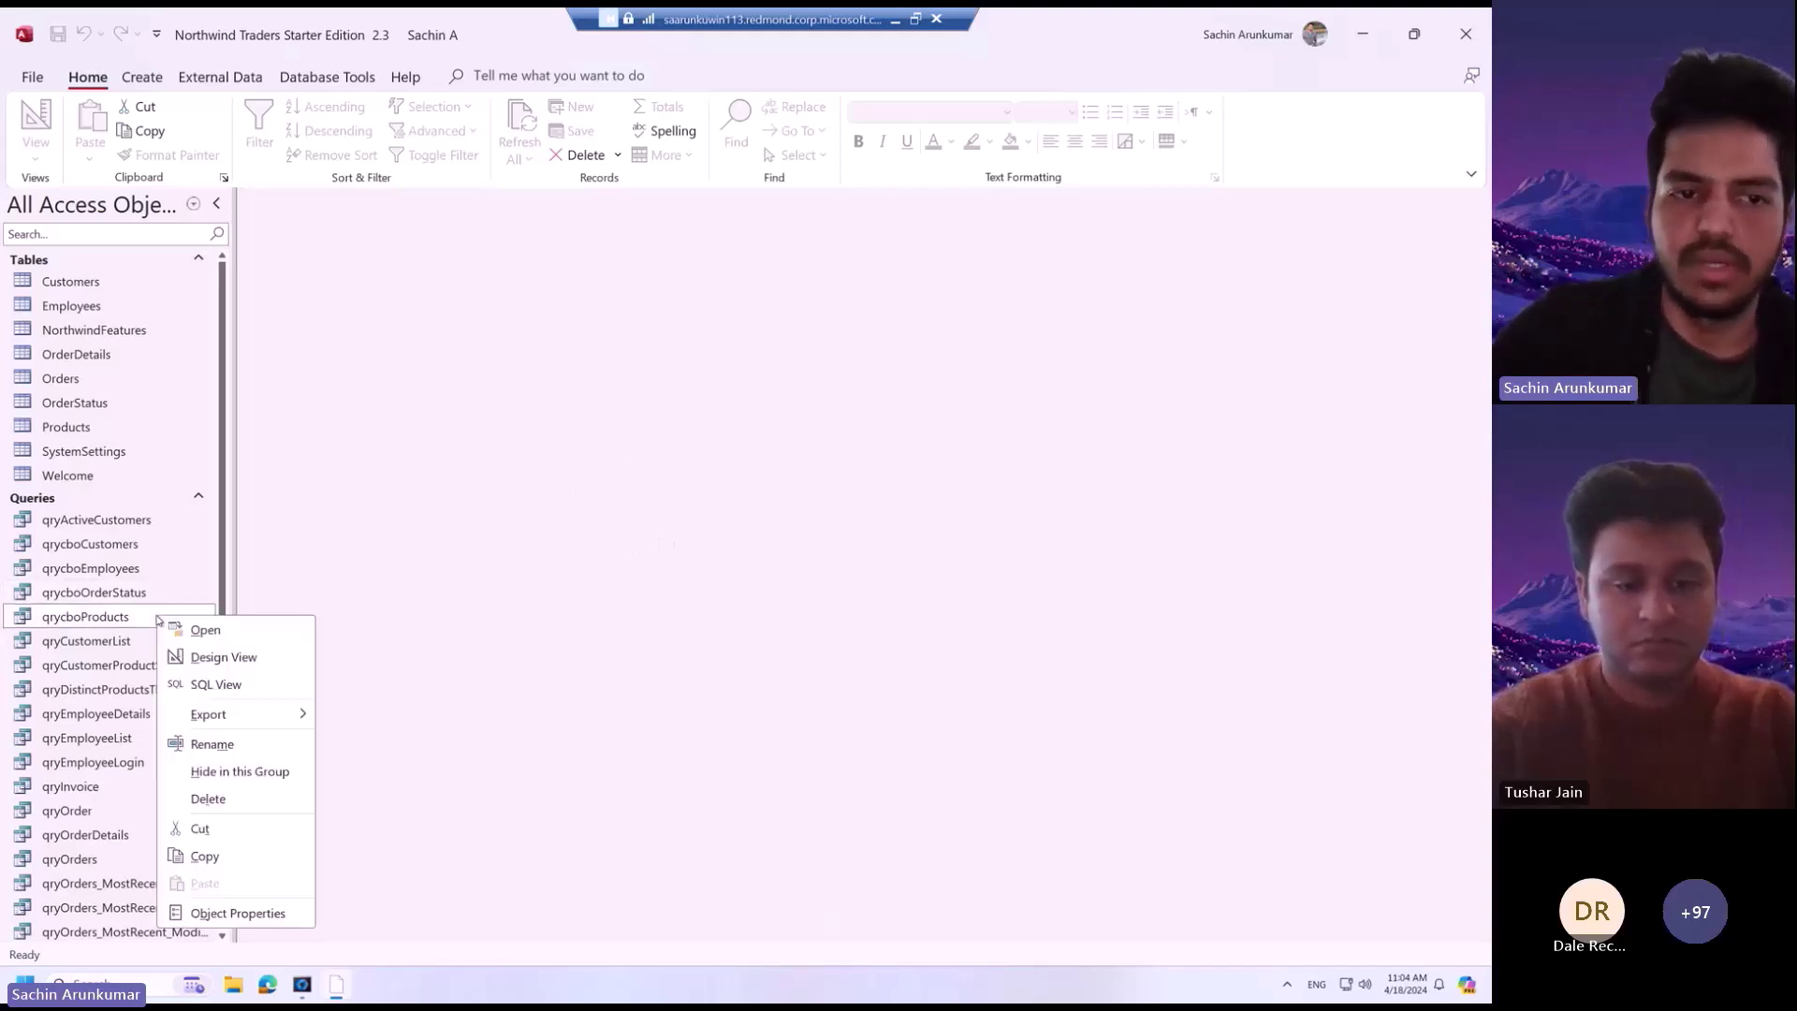
click(243, 685)
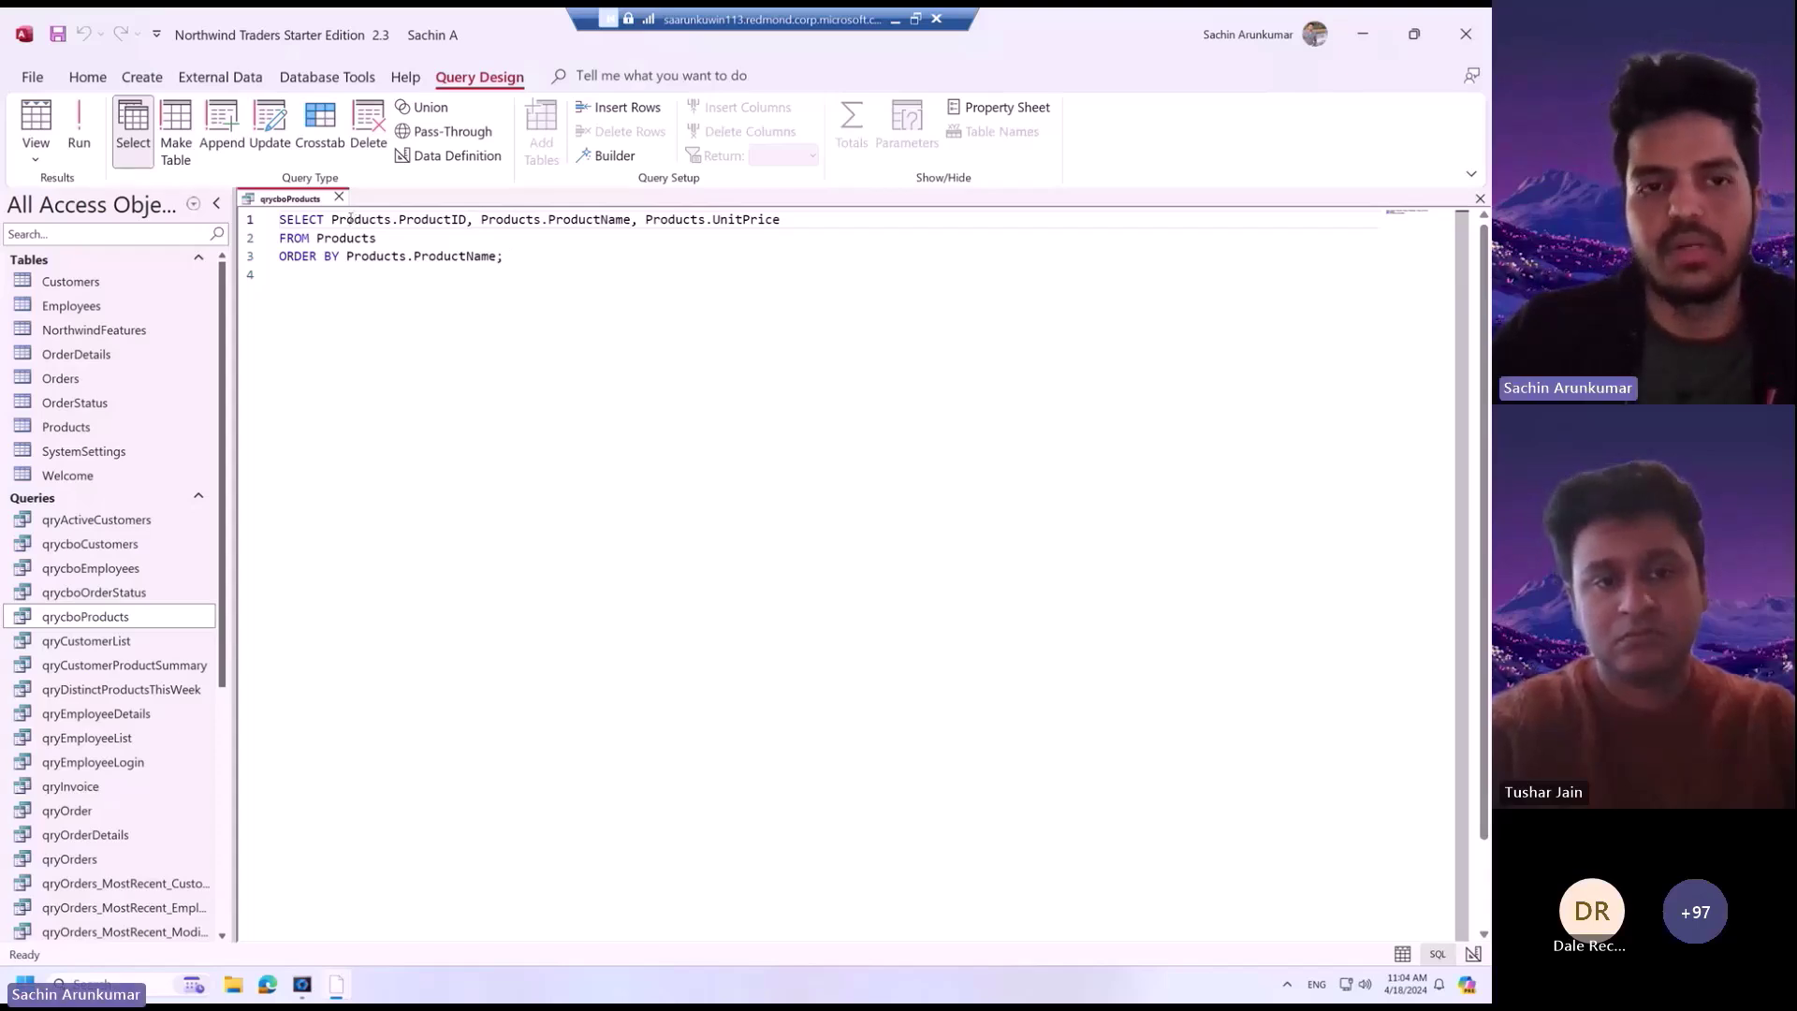
double_click(338, 219)
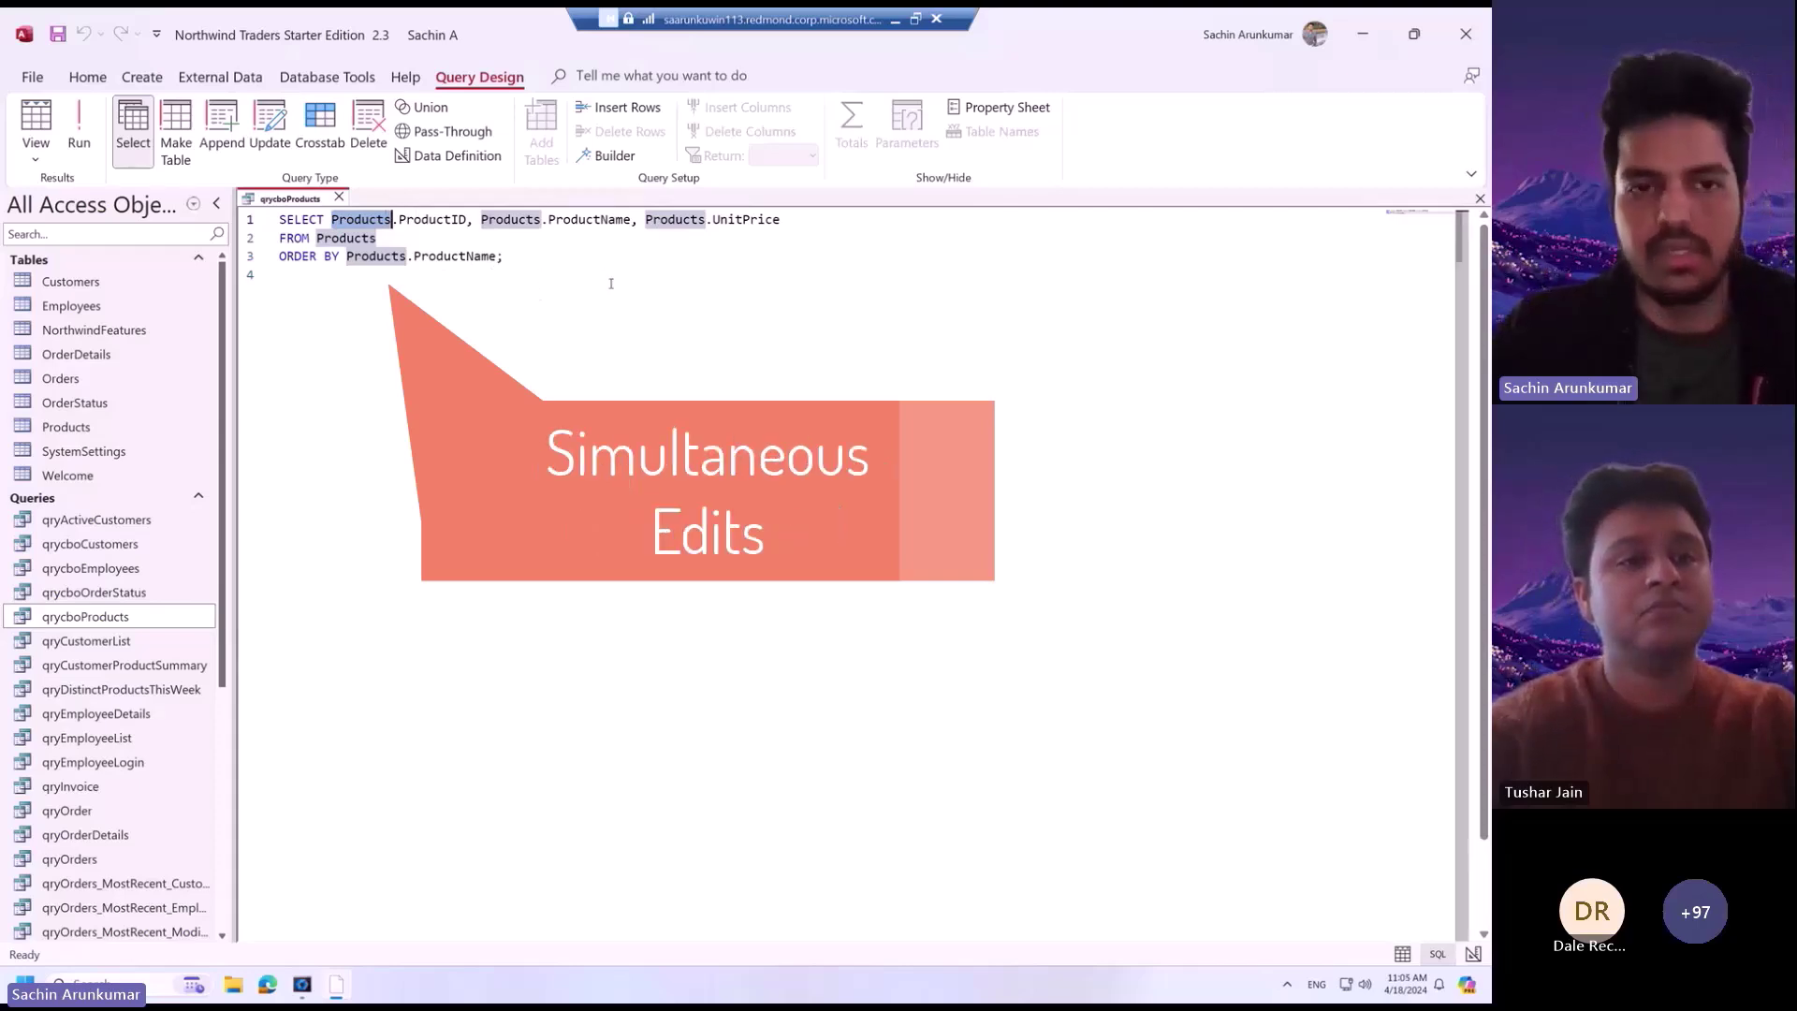
key(ctrl+d)
key(ctrl+d)
key(ctrl+d)
key(ctrl+d)
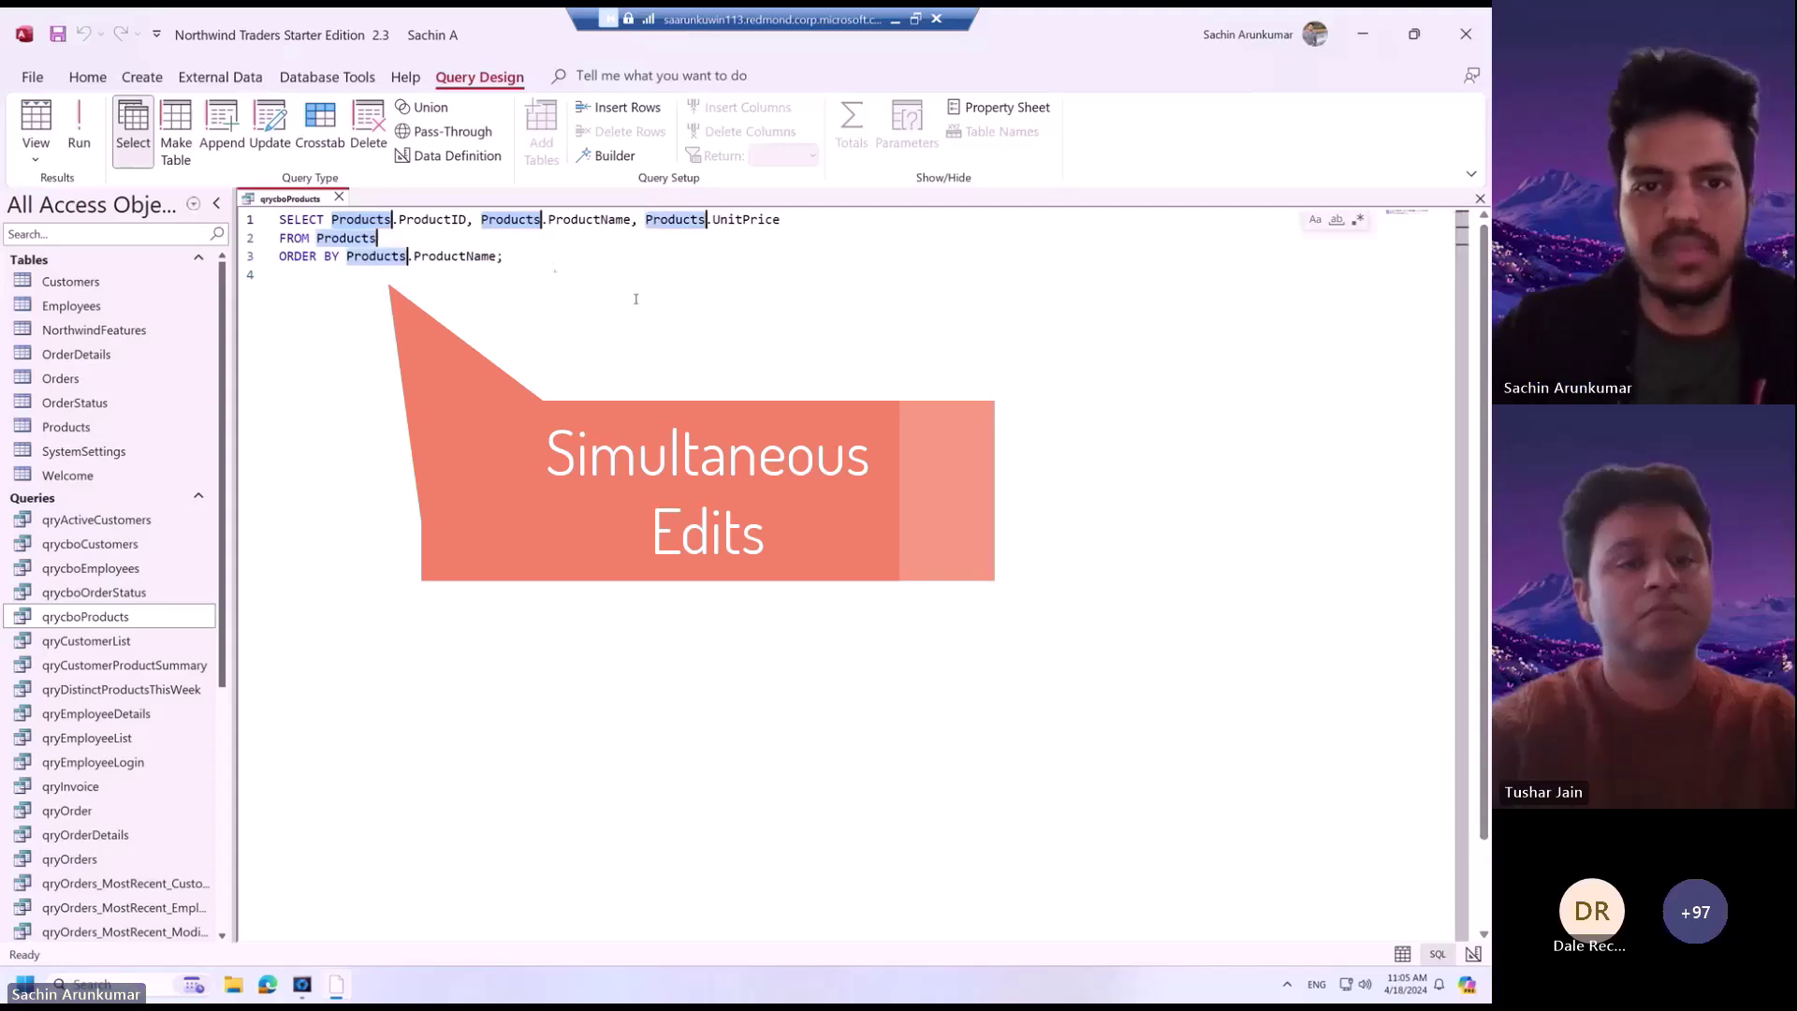
key(Right)
text(1)
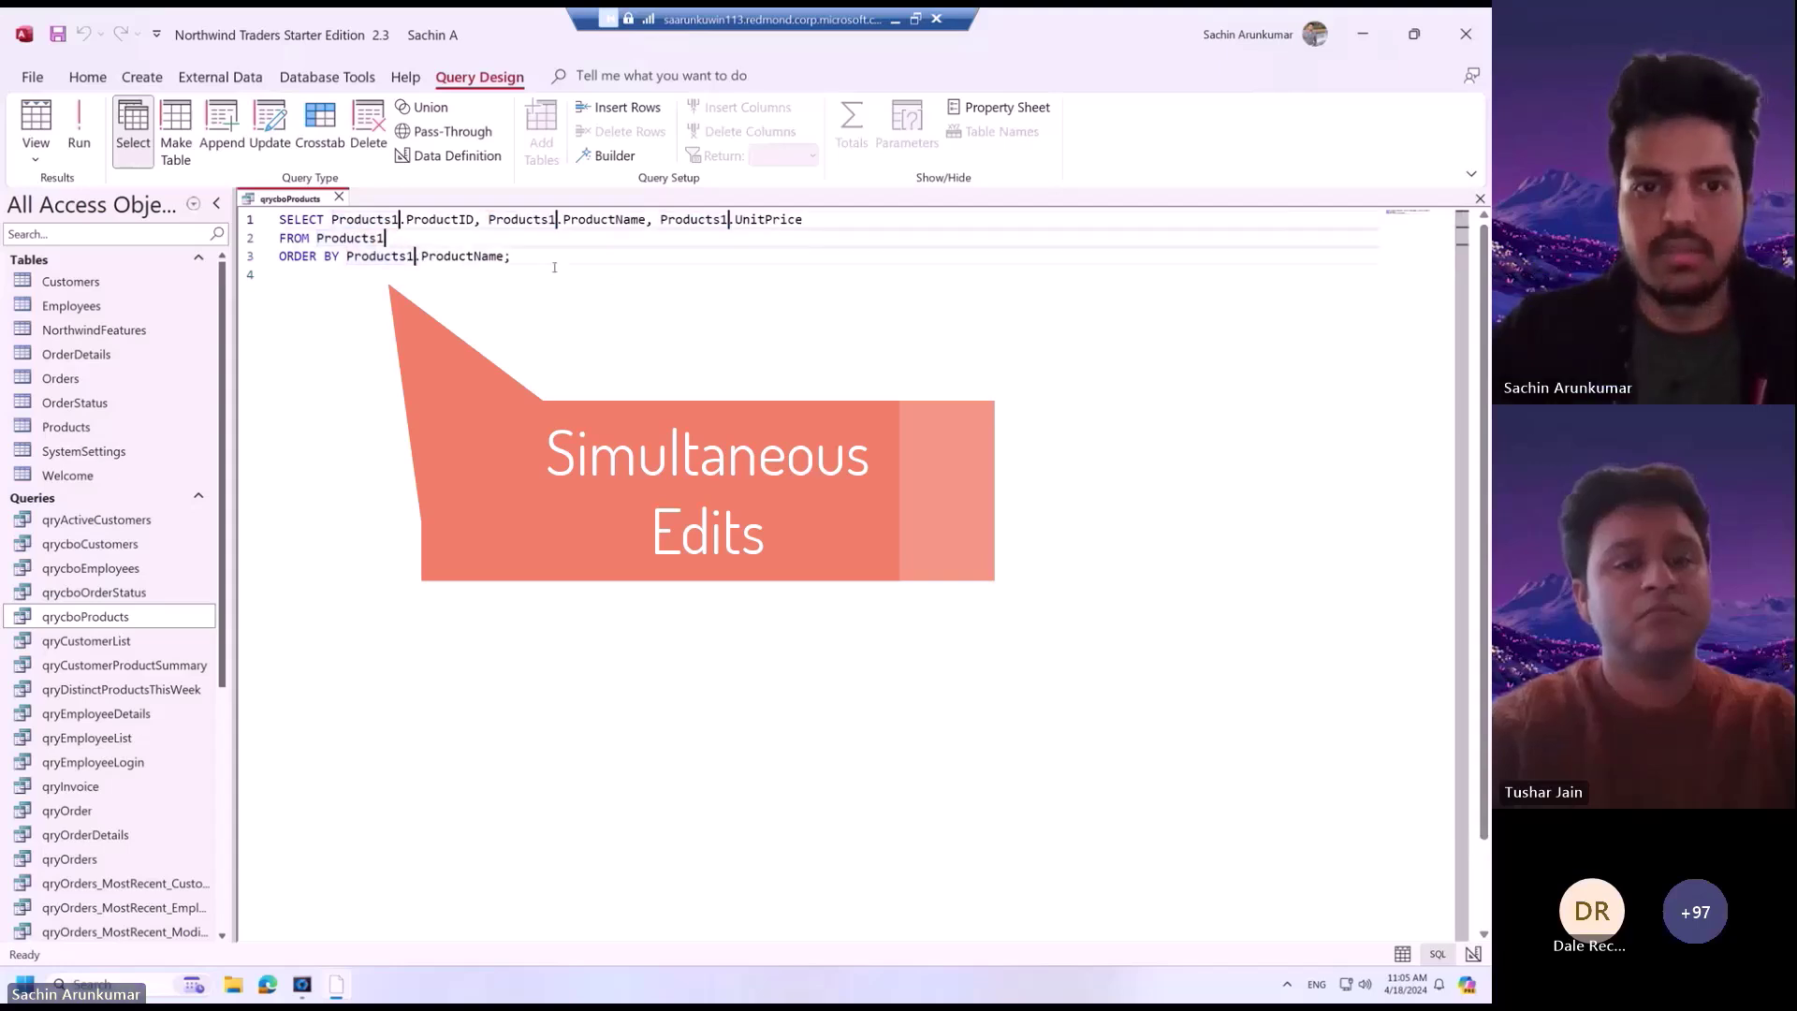
key(BackSpace)
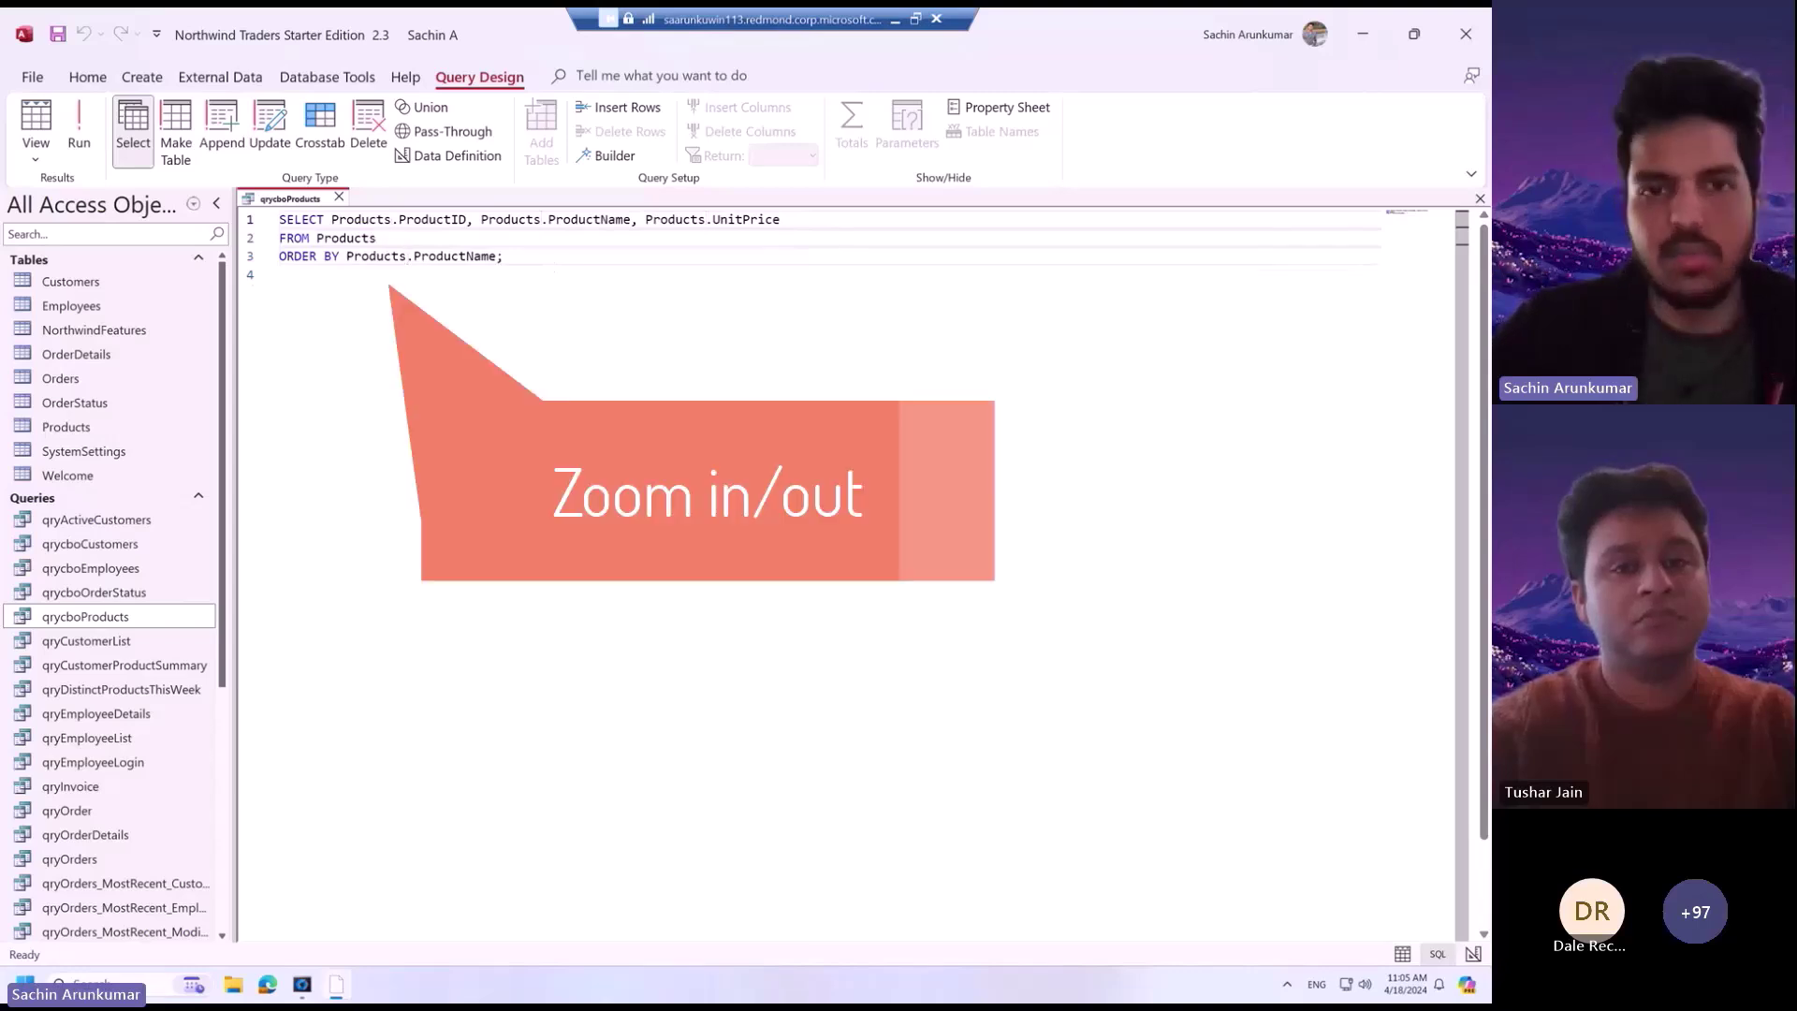
key(ctrl+plus)
scroll(843, 562, up, 1)
scroll(843, 562, up, 1)
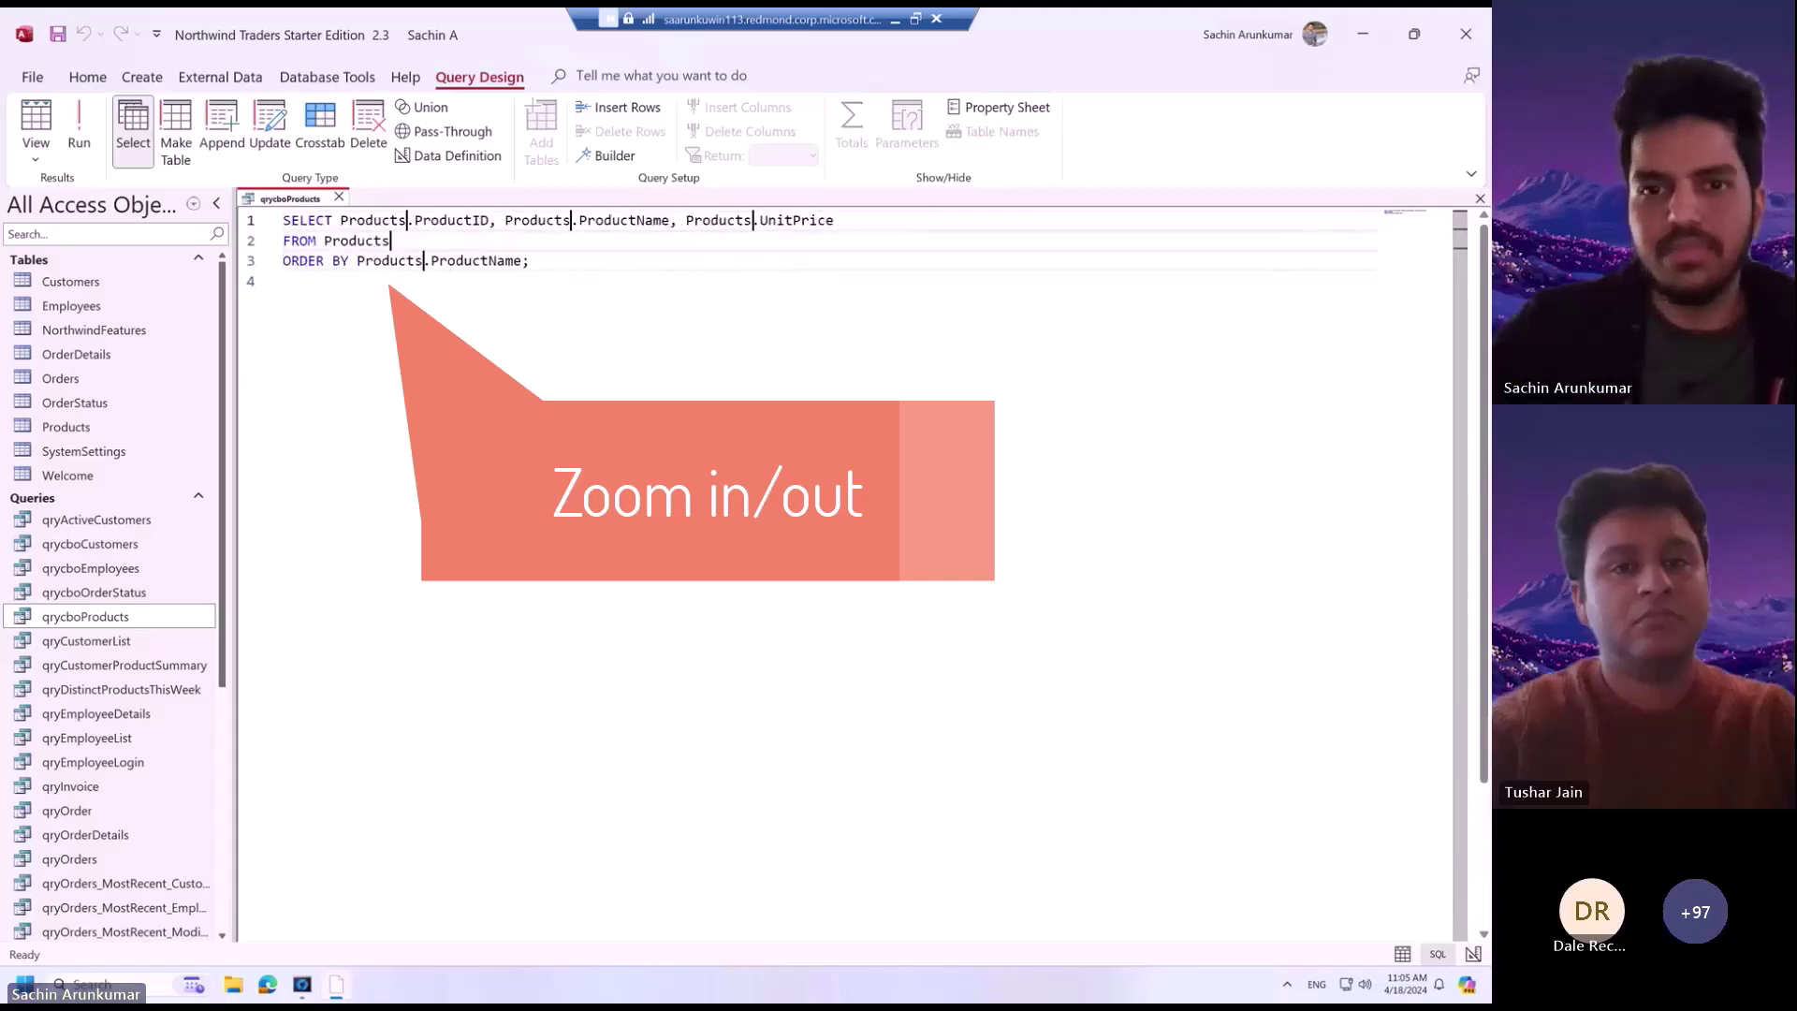
scroll(842, 562, down, 3)
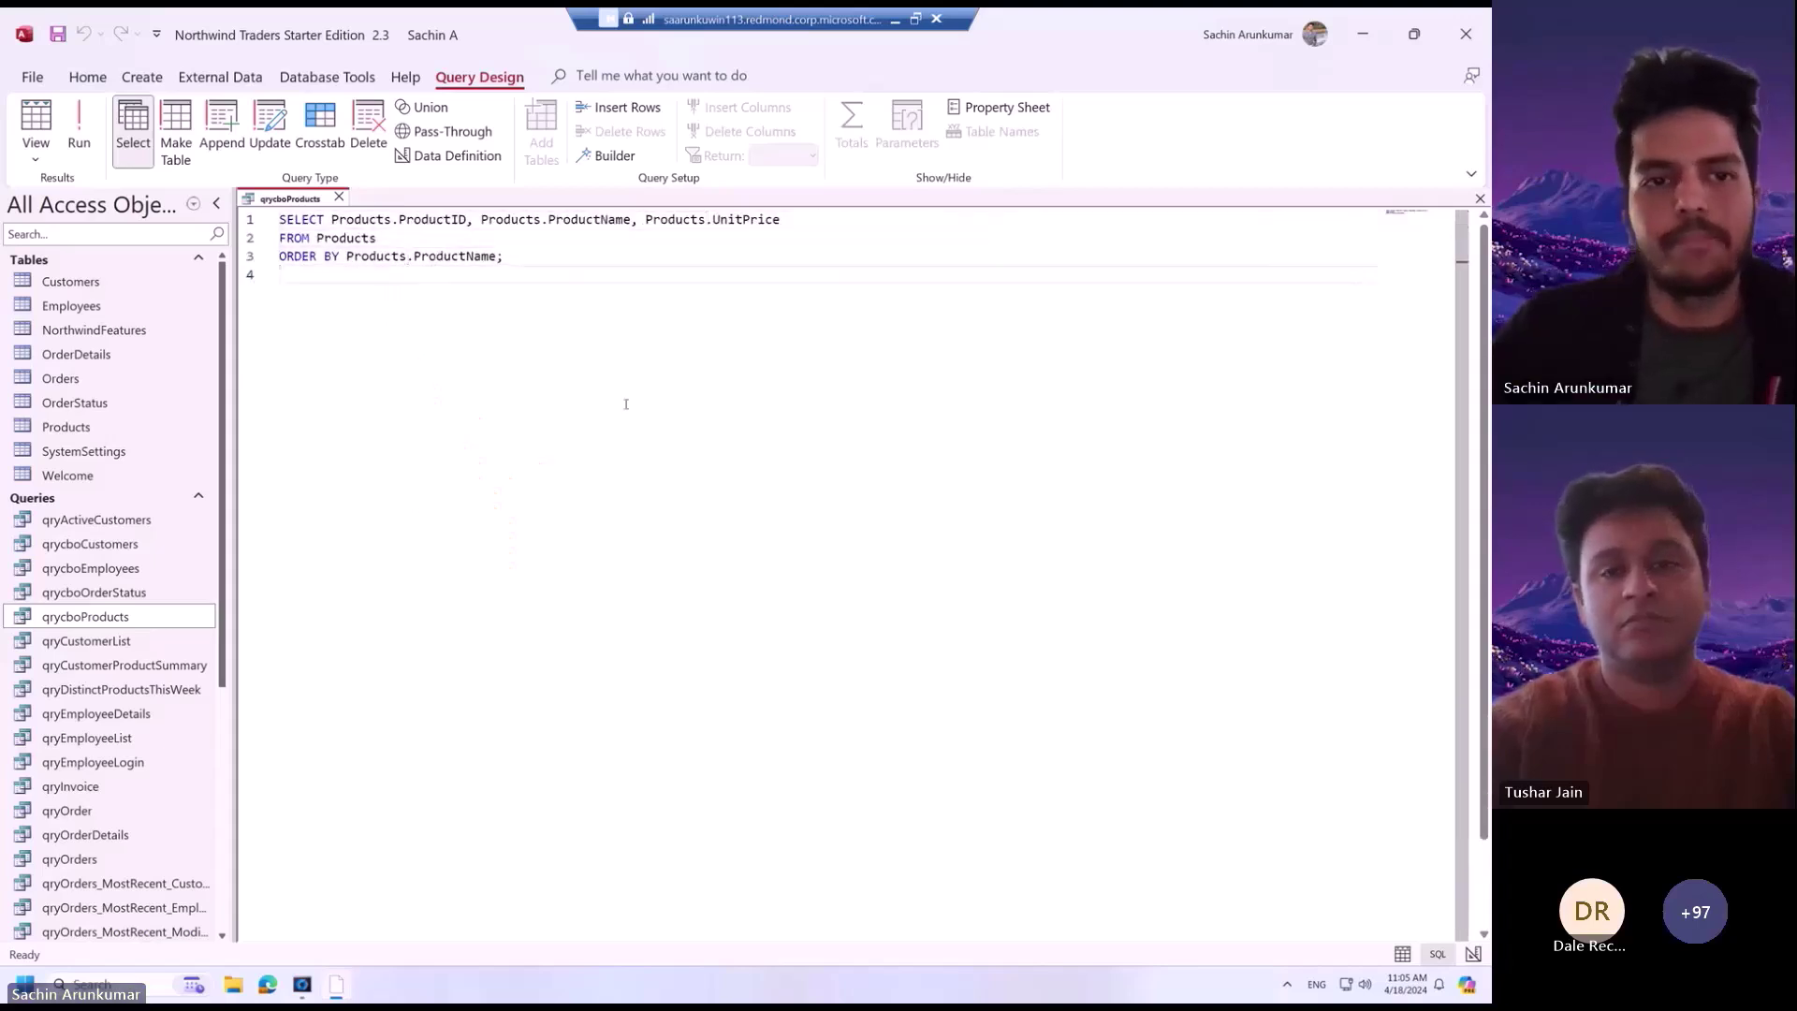
click(300, 247)
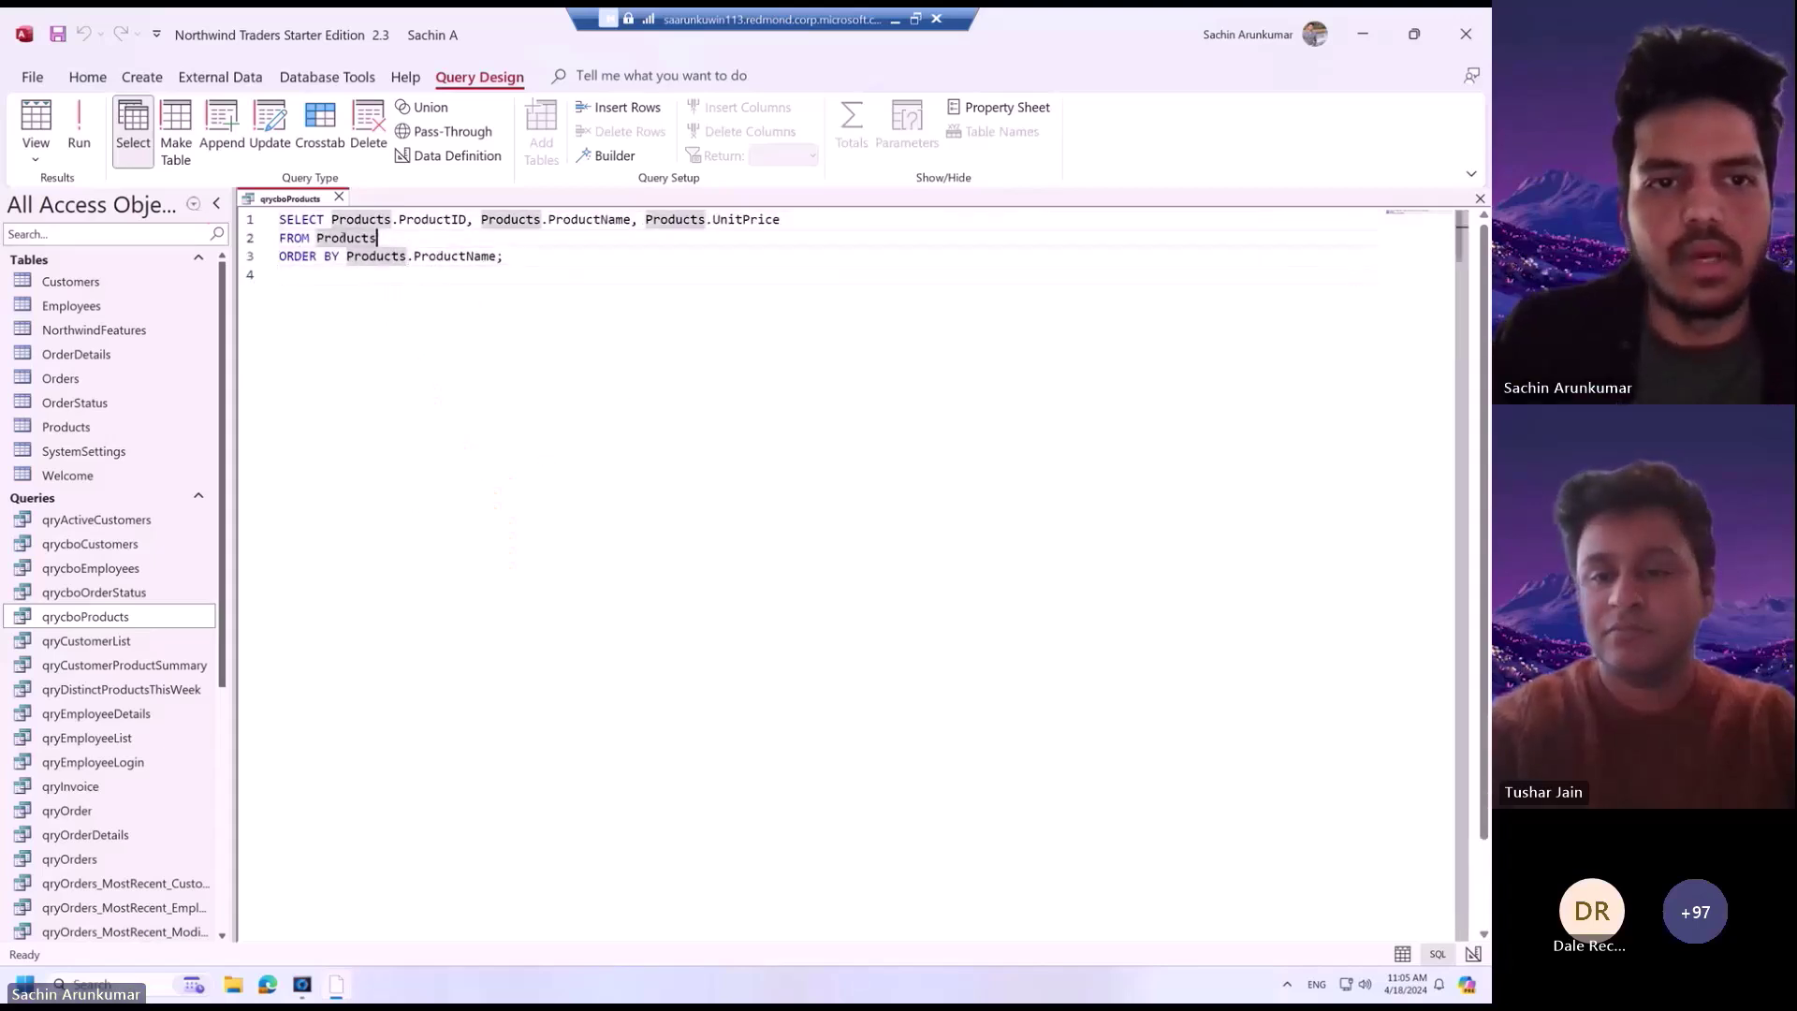
Insert a new first line reading '-- comment here' before the SELECT statement.
key(ctrl+Home)
key(Return)
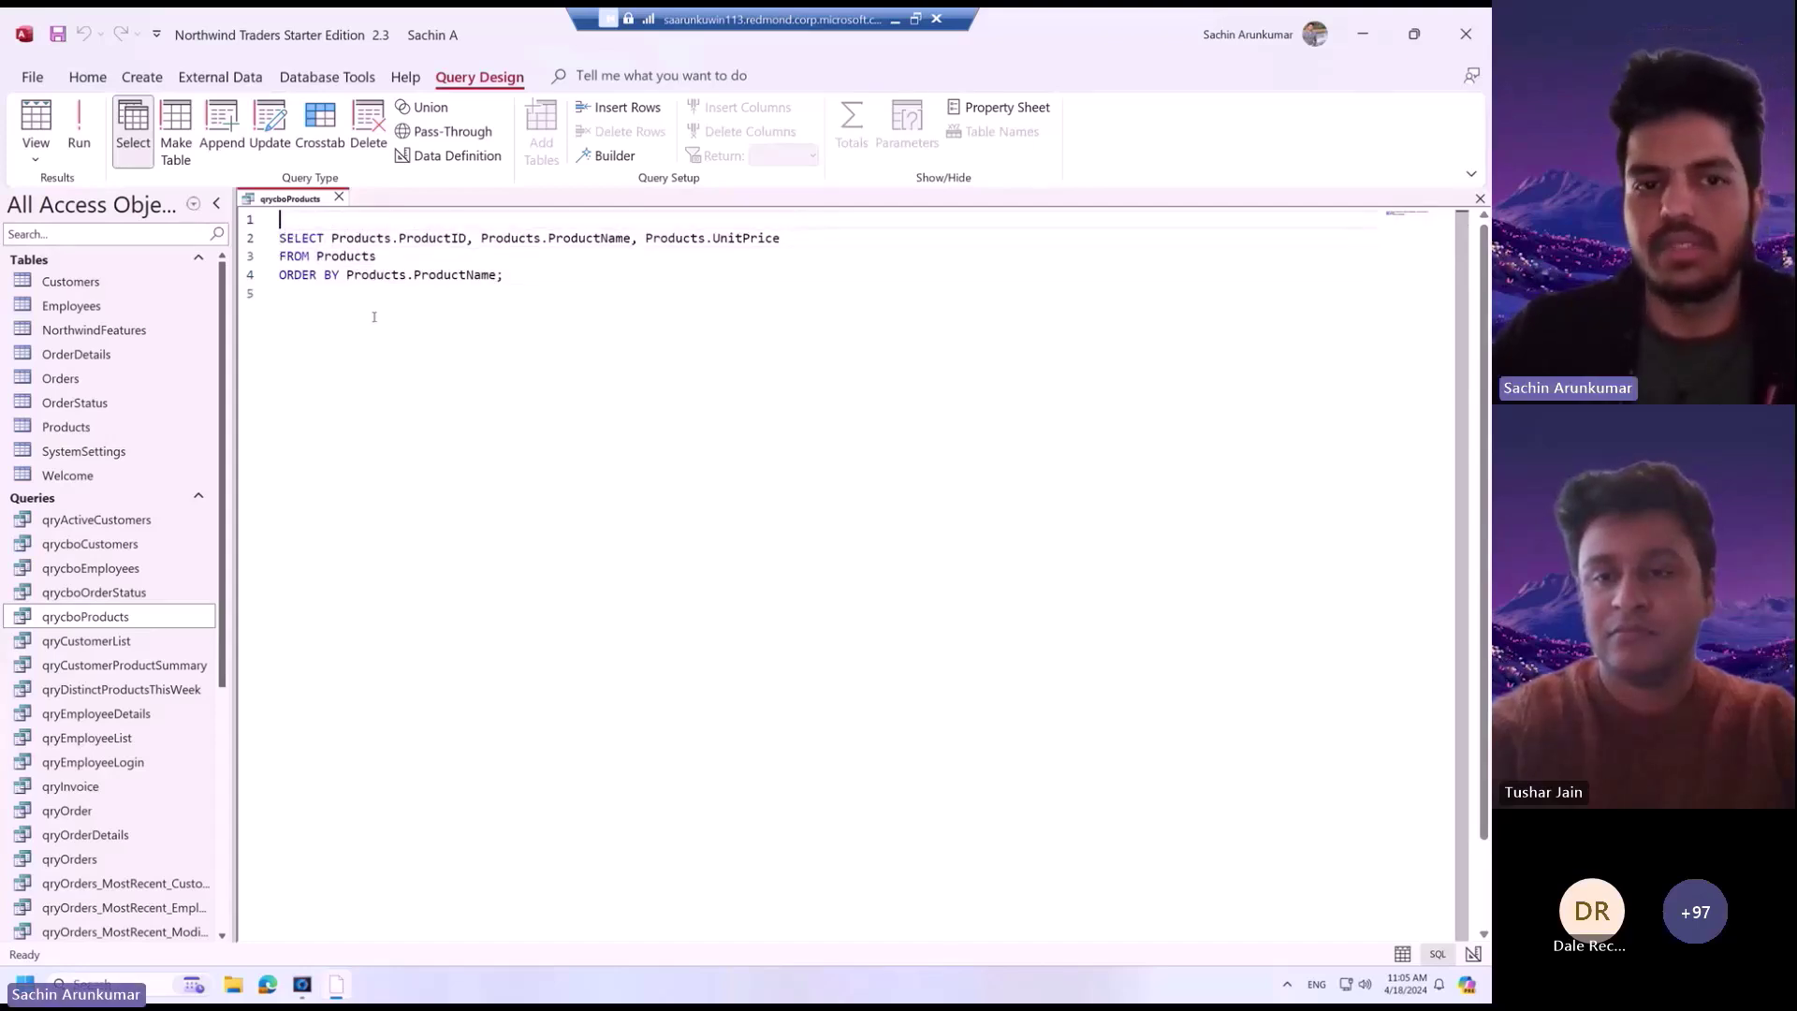
text(-- comment)
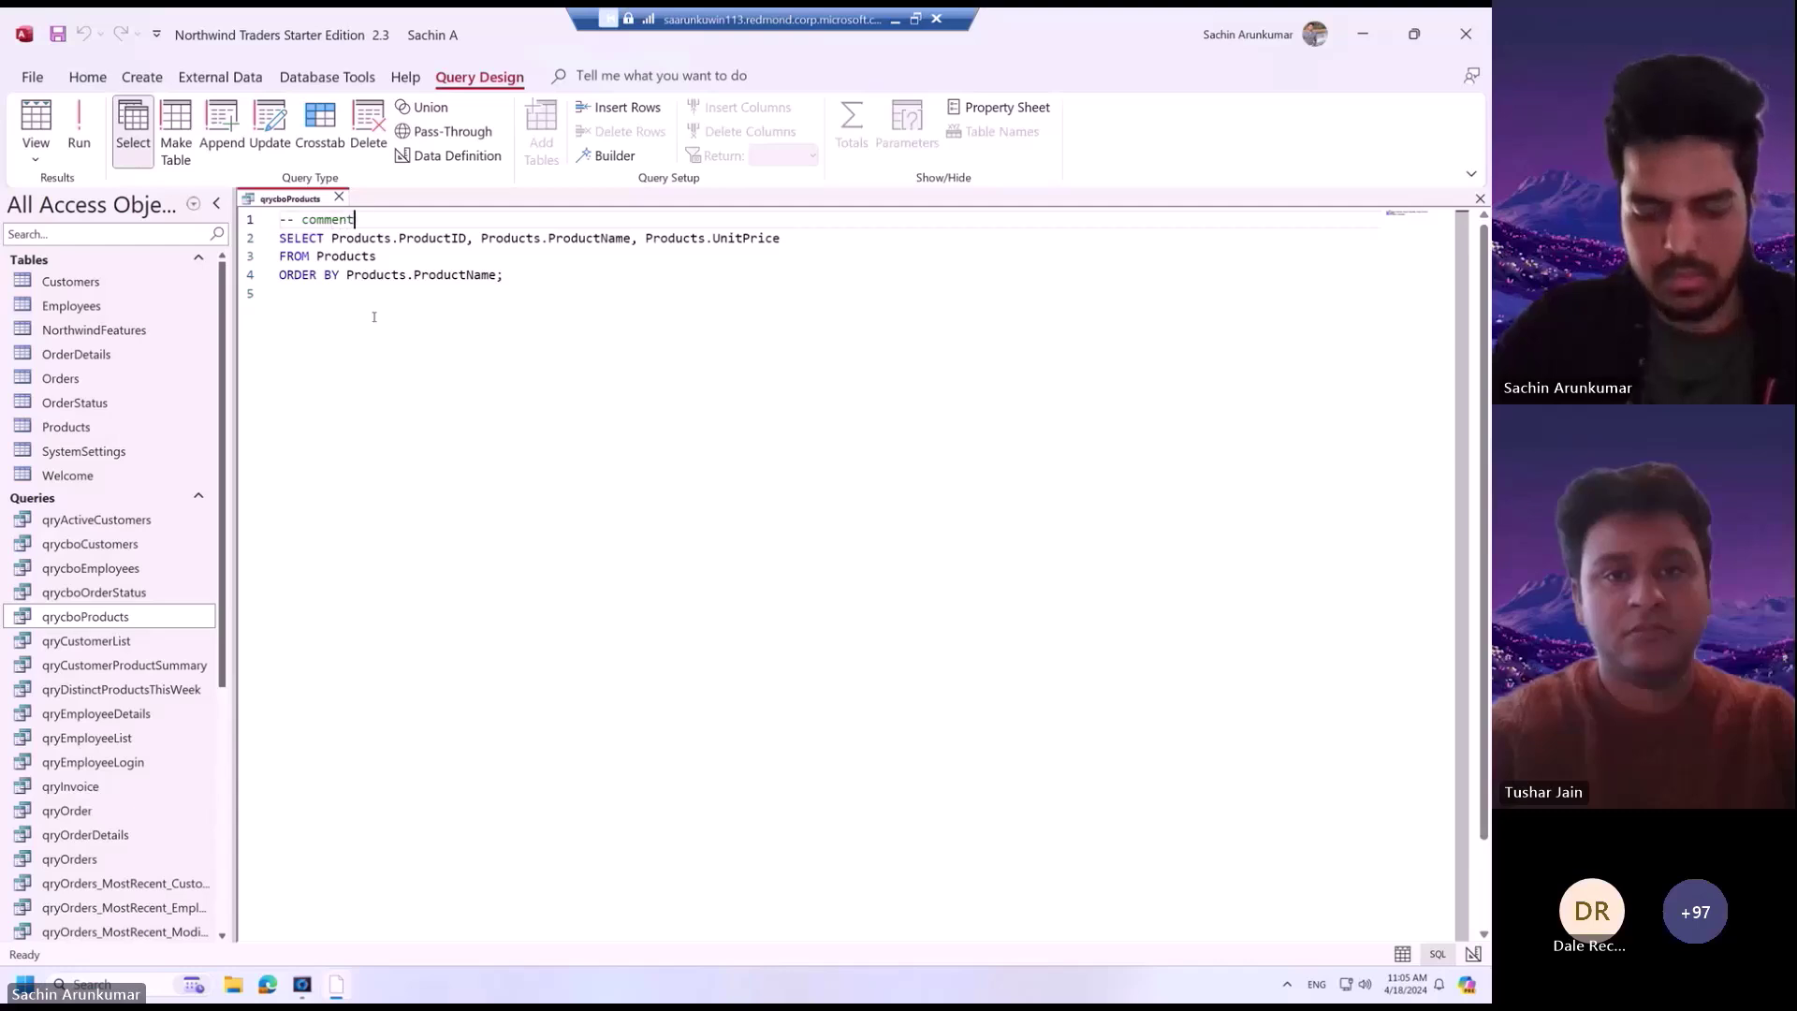
text( here)
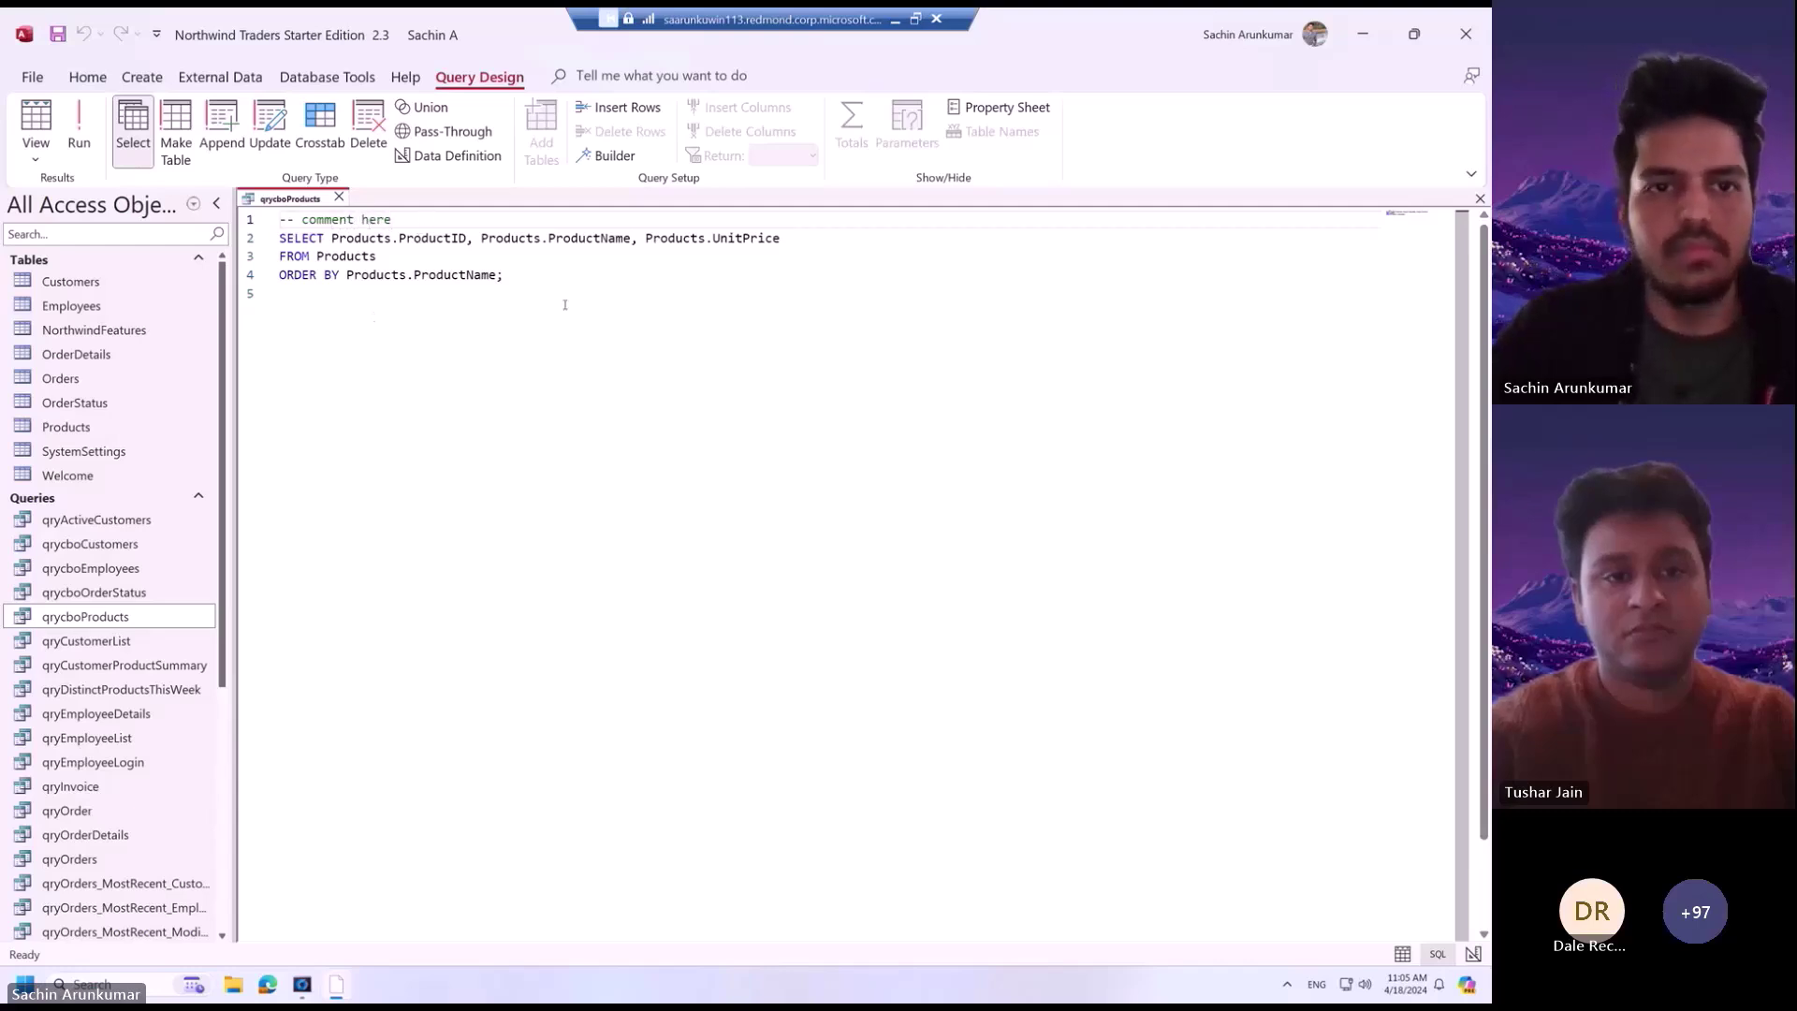
click(567, 295)
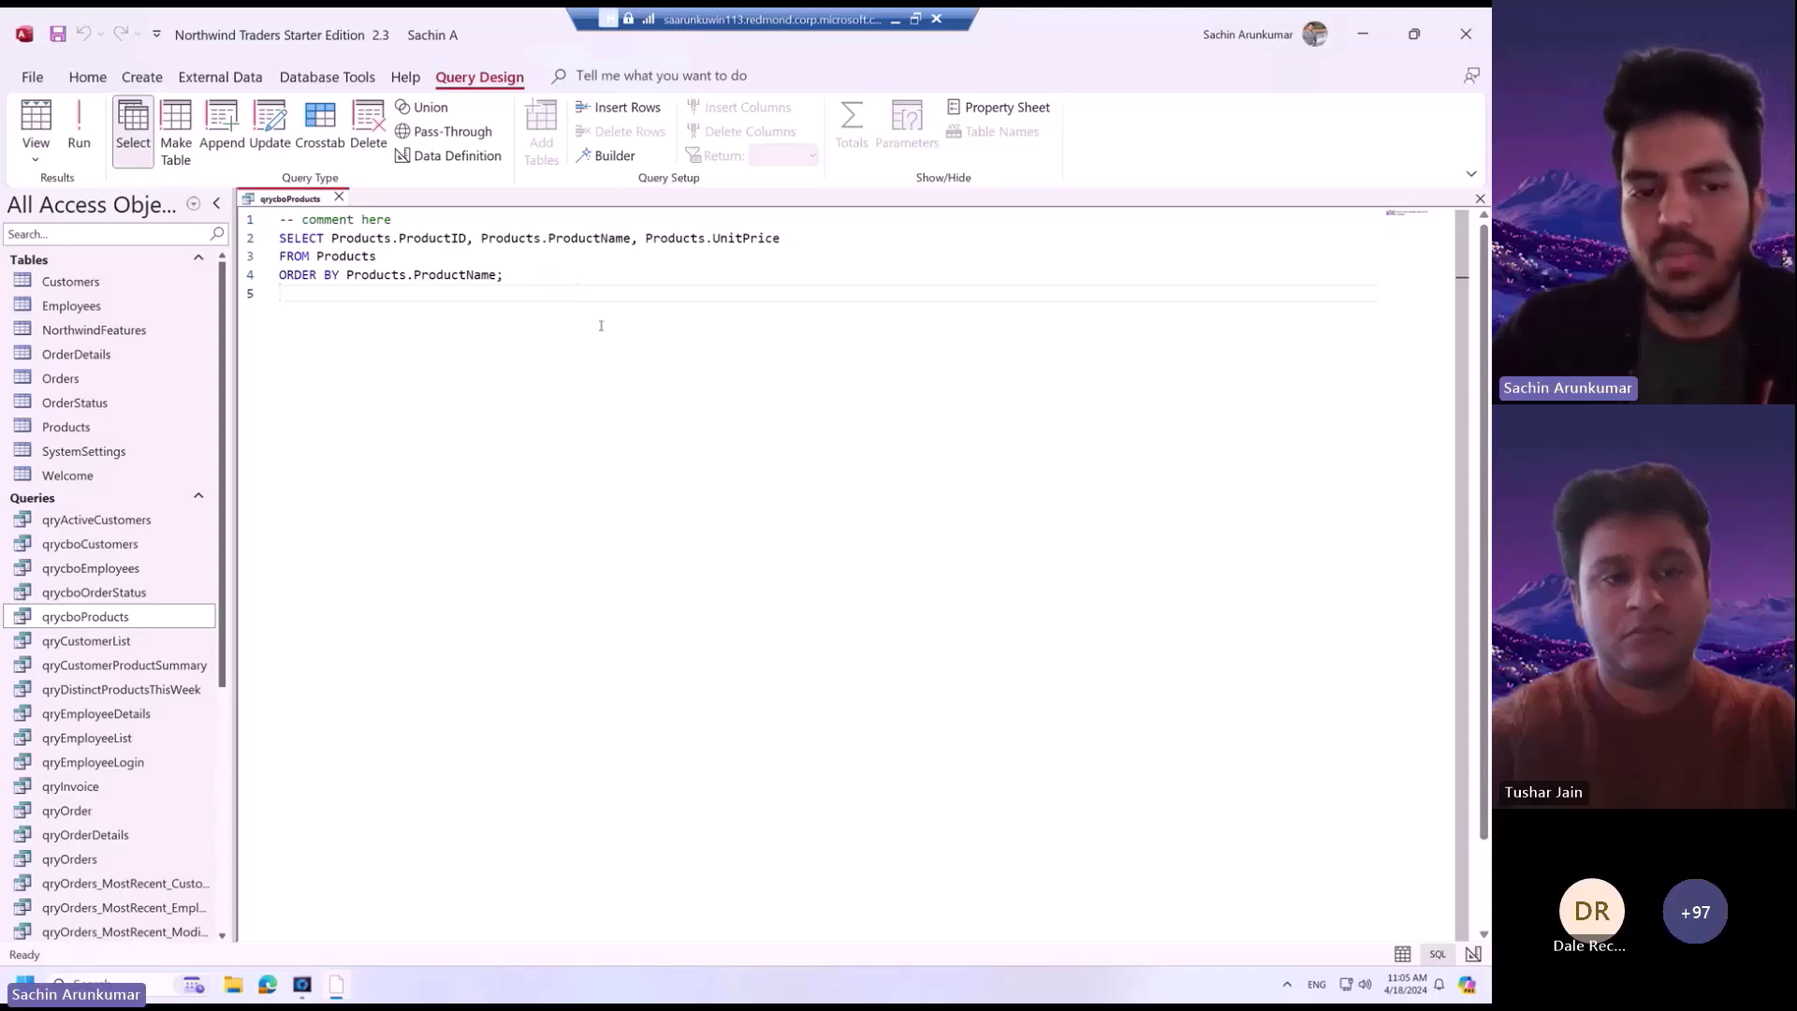
Replace ProductName in the ORDER BY clause with Products.AddedOn.
double_click(453, 277)
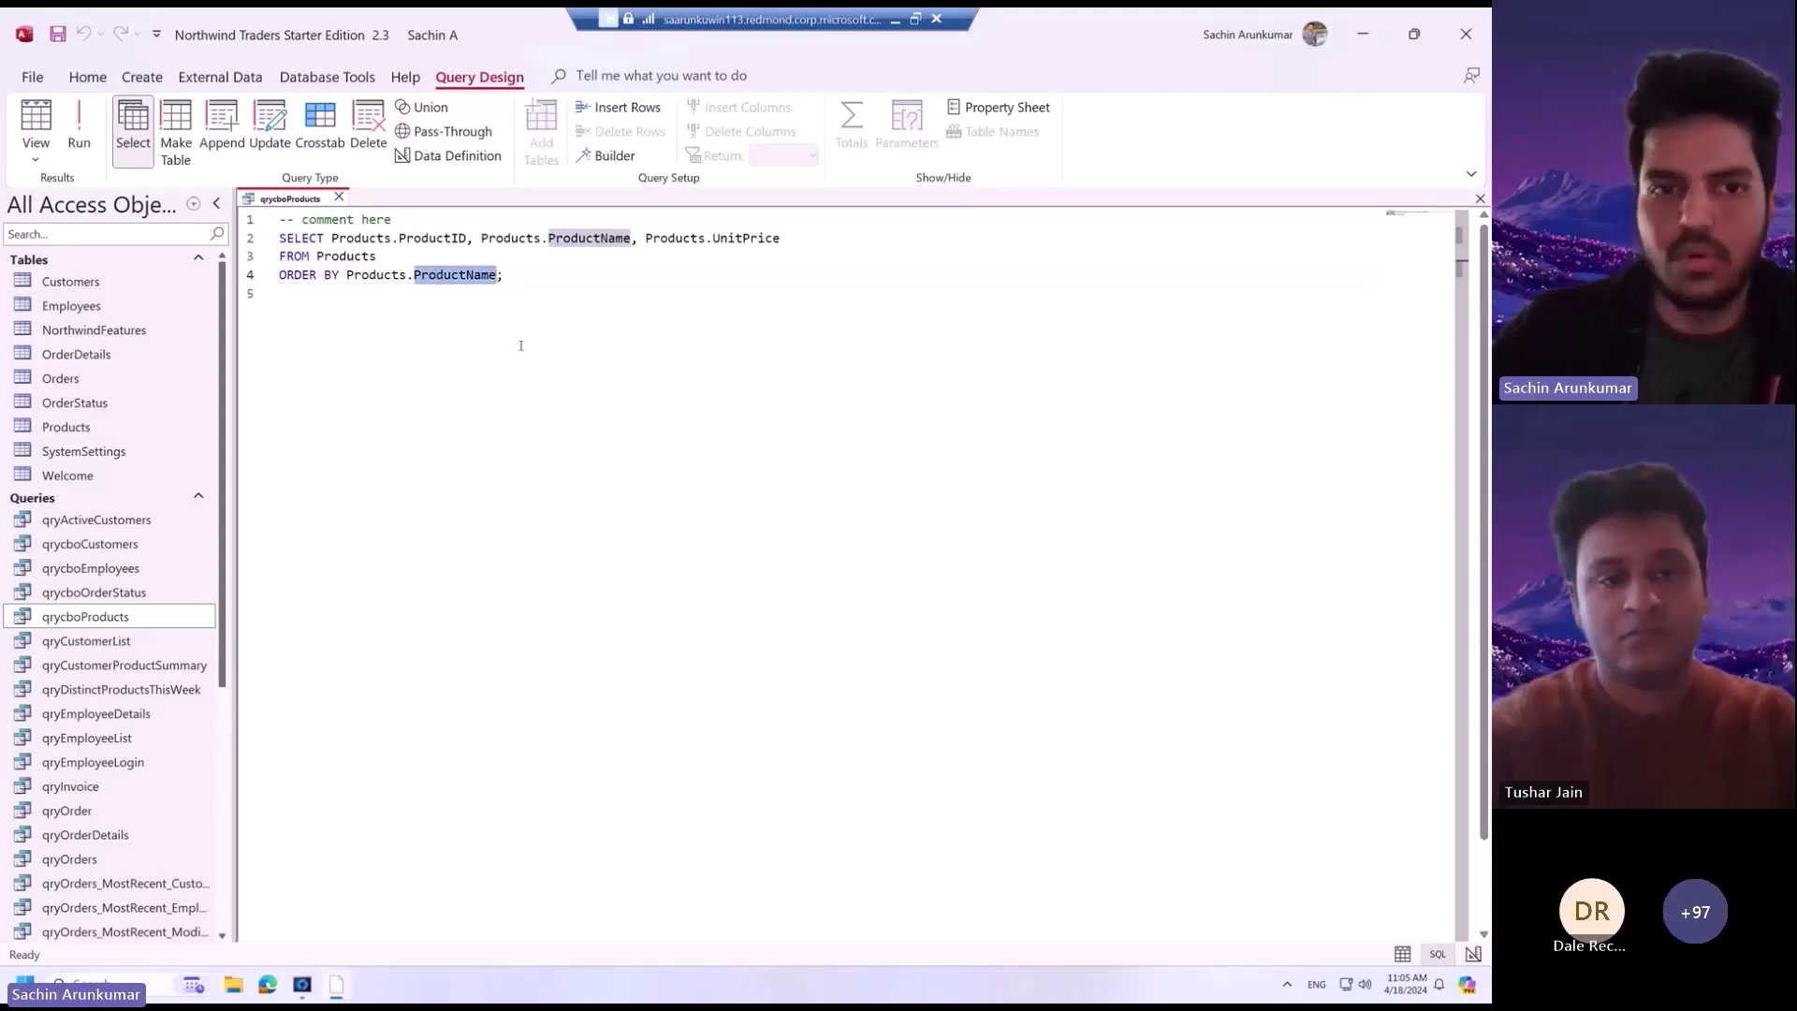
key(BackSpace)
key(BackSpace)
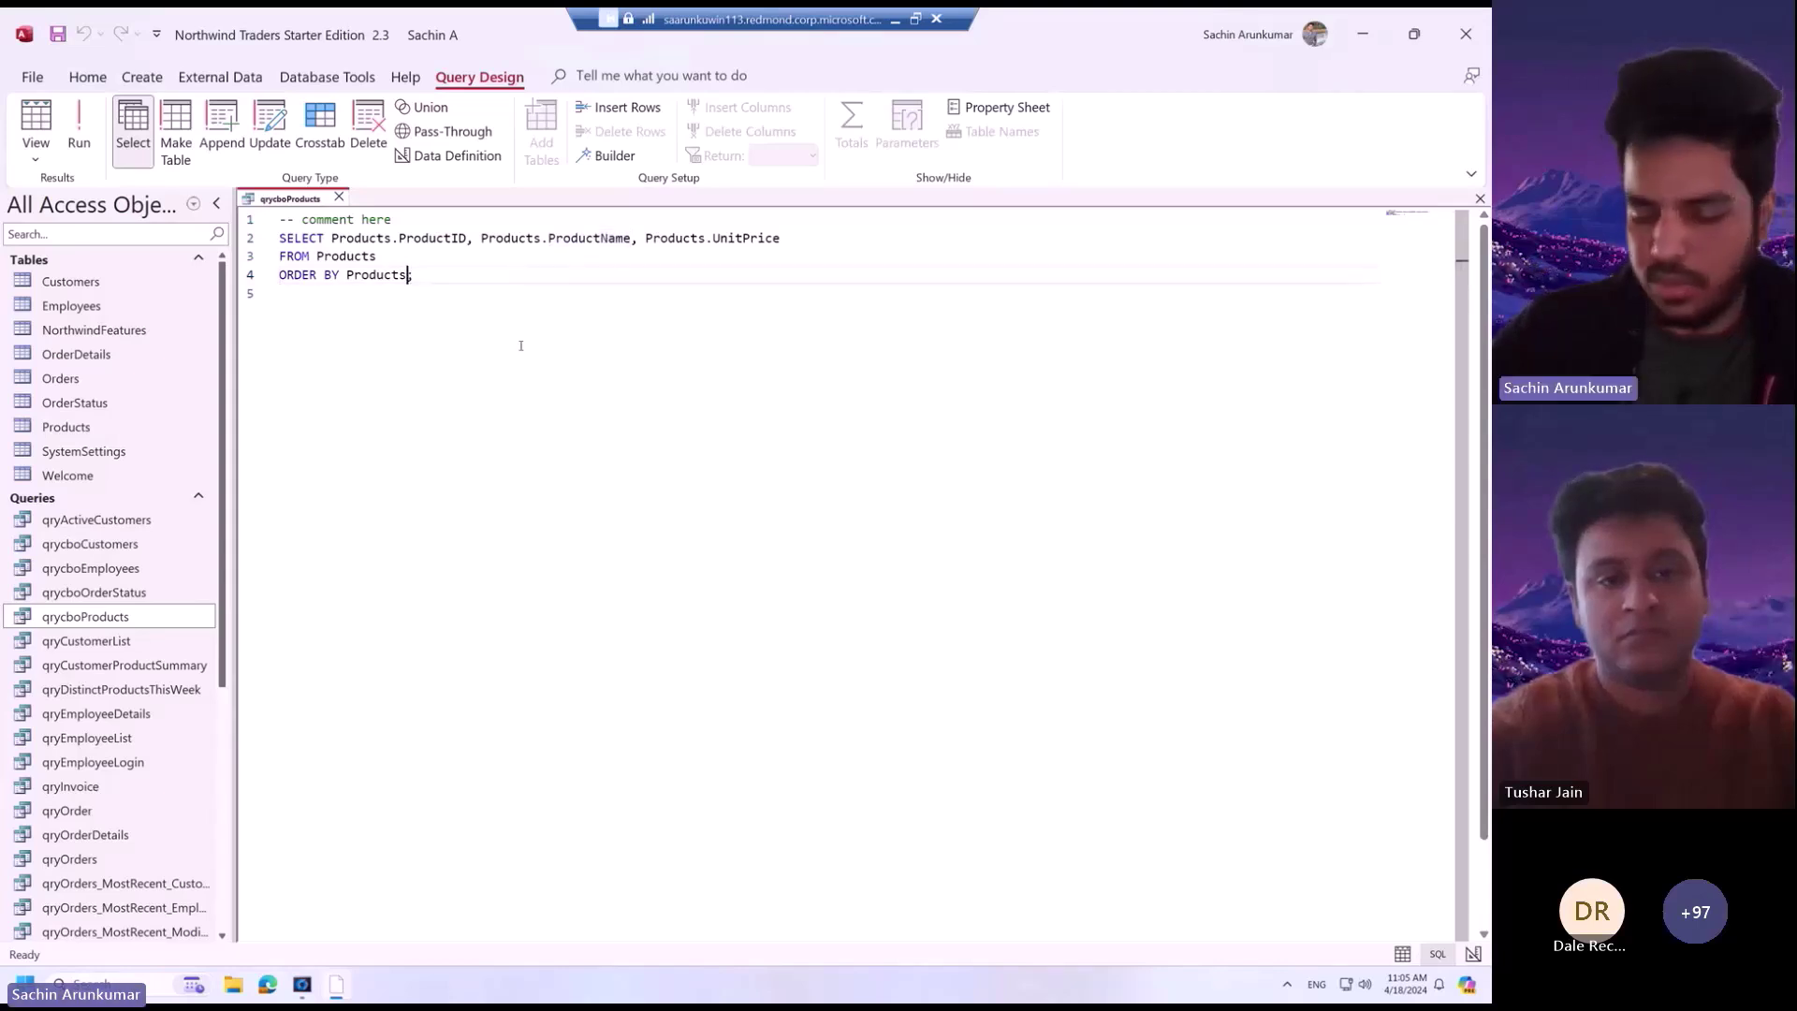
text(.)
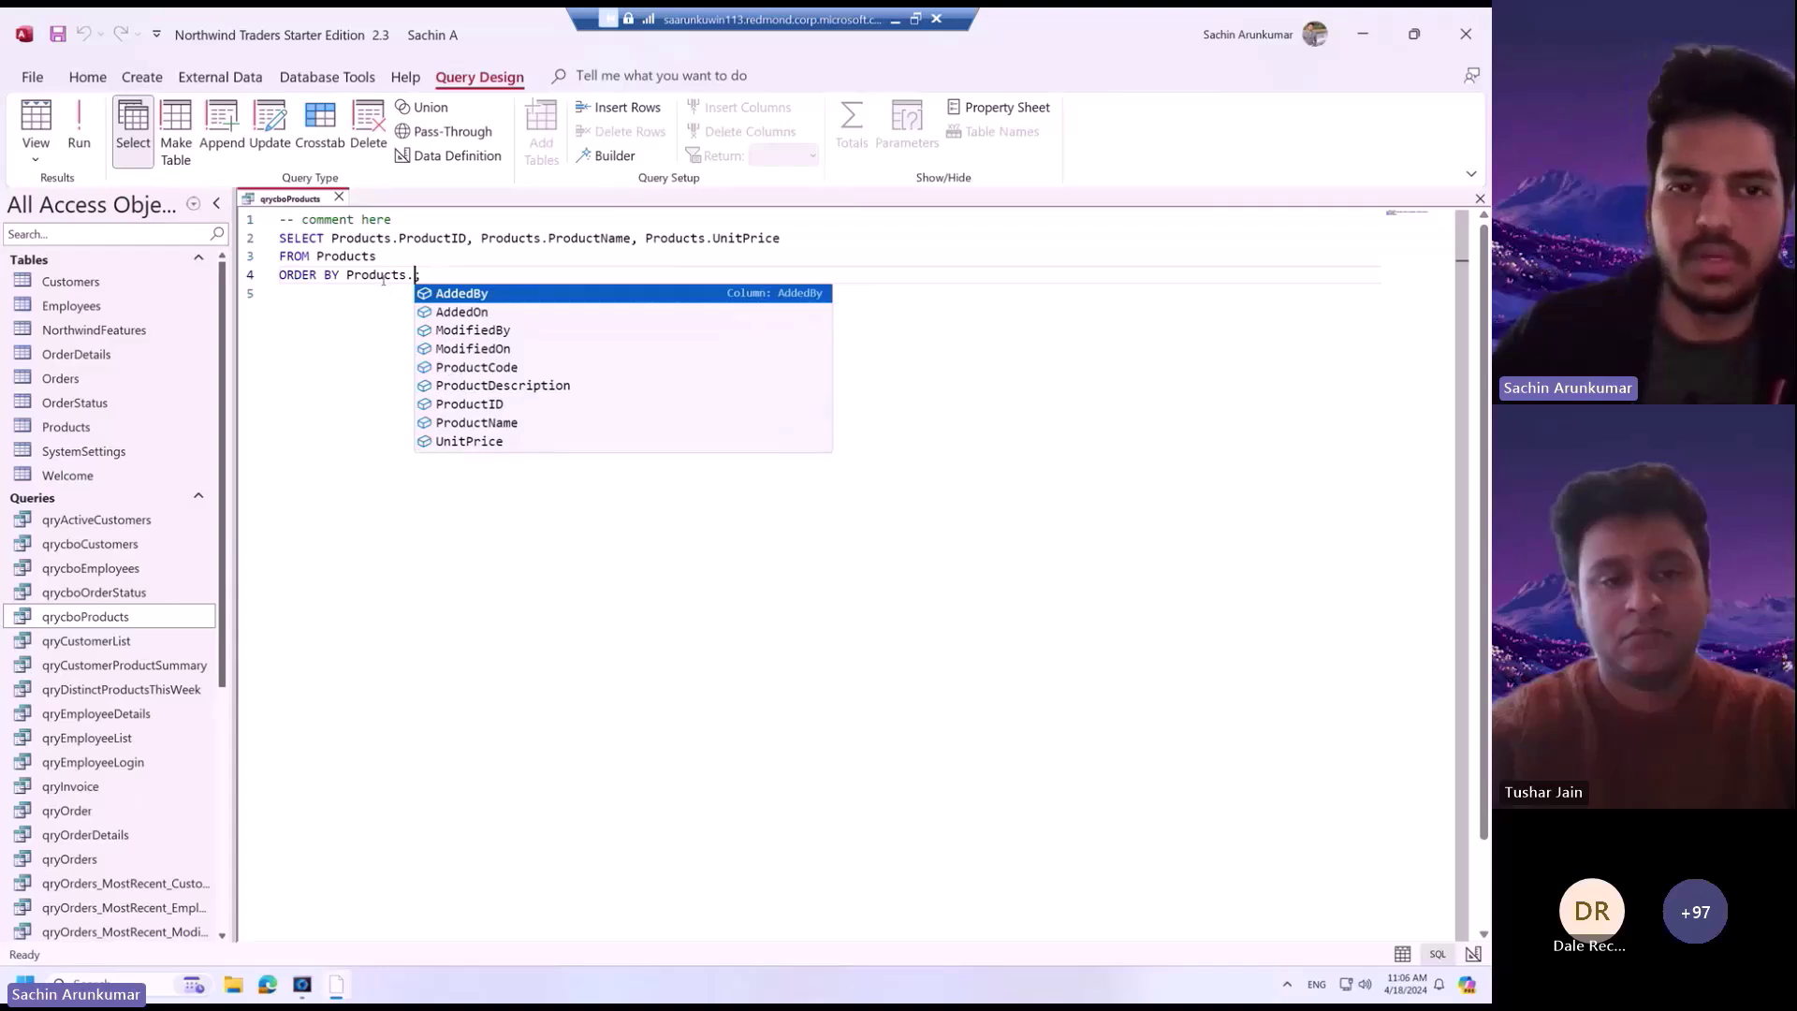
key(Escape)
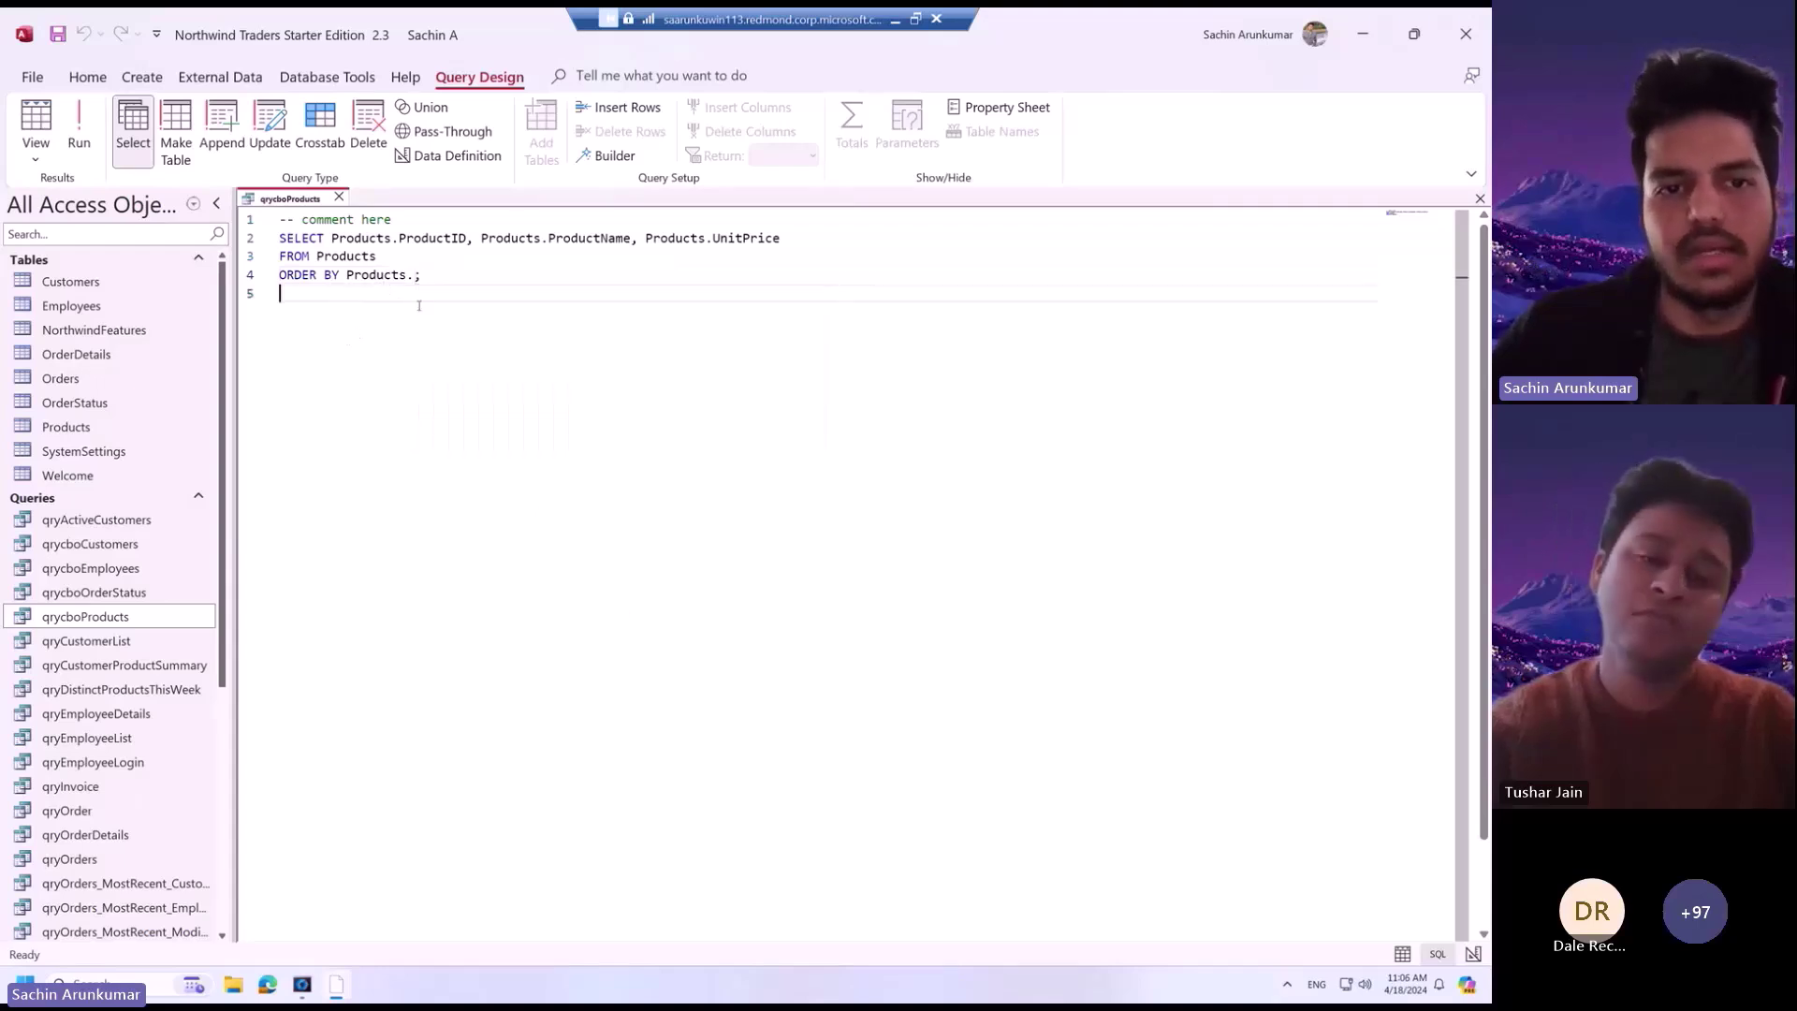
key(ctrl+space)
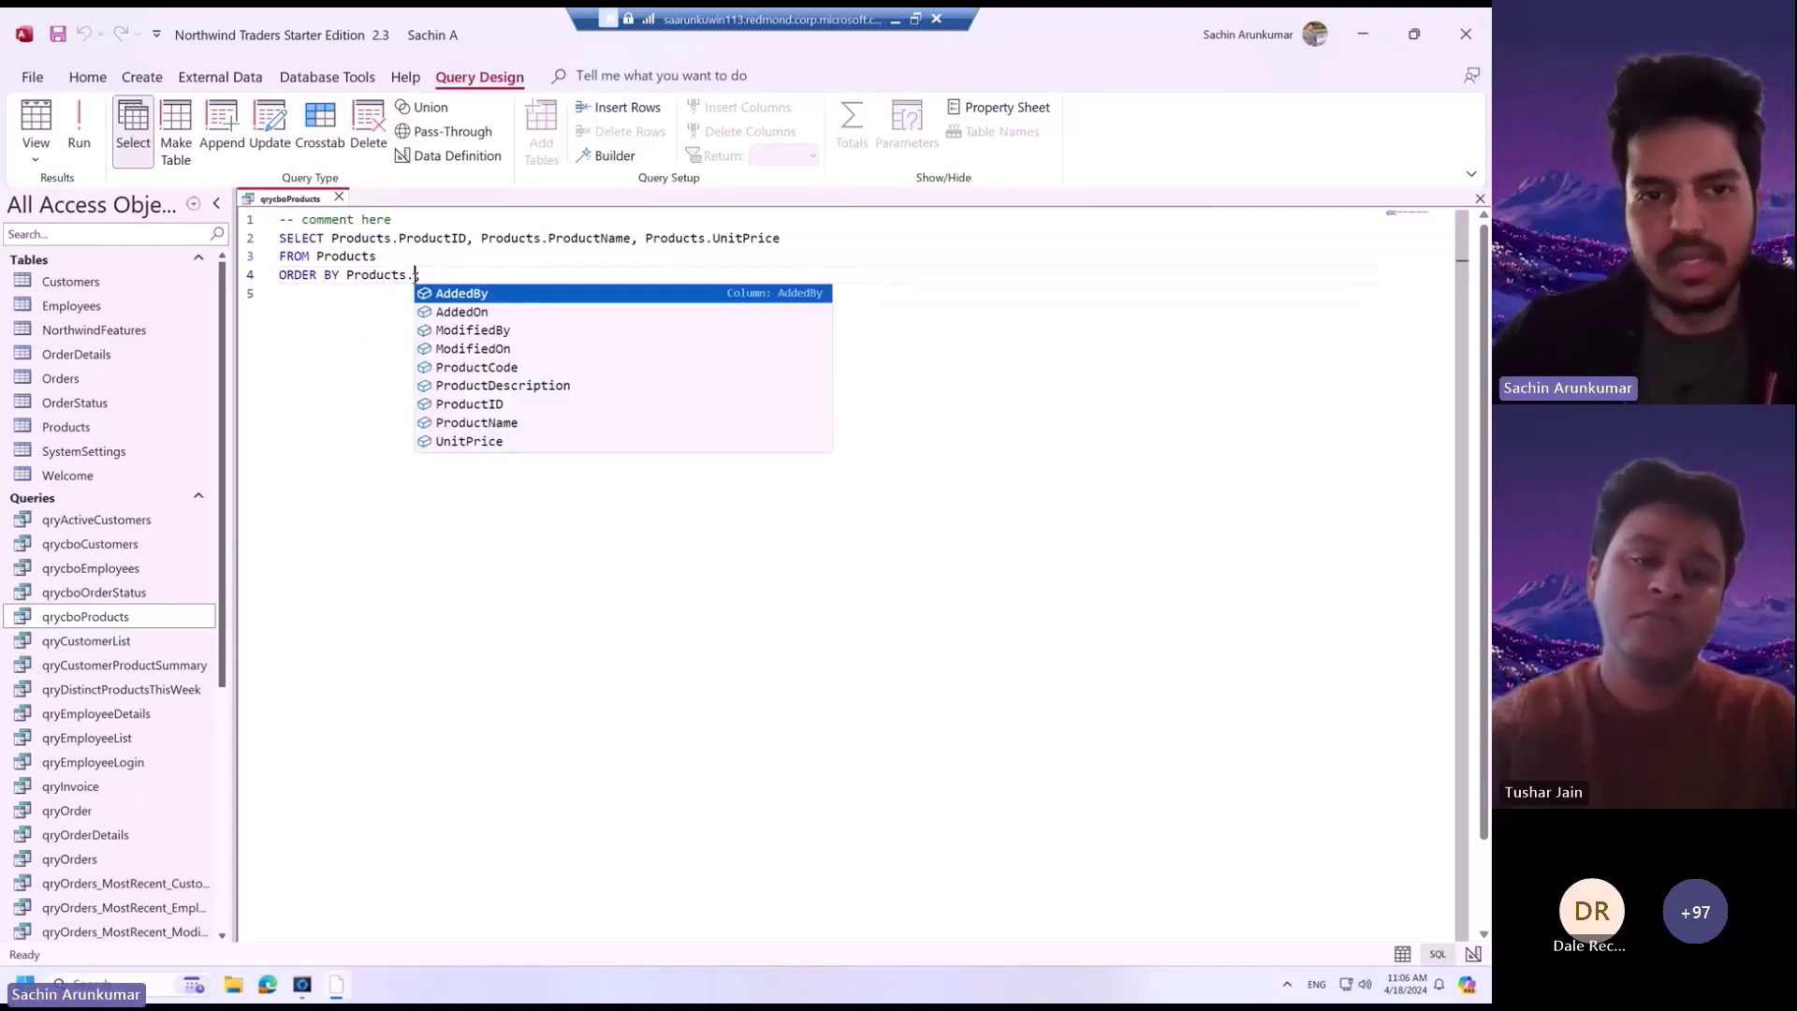
key(Down)
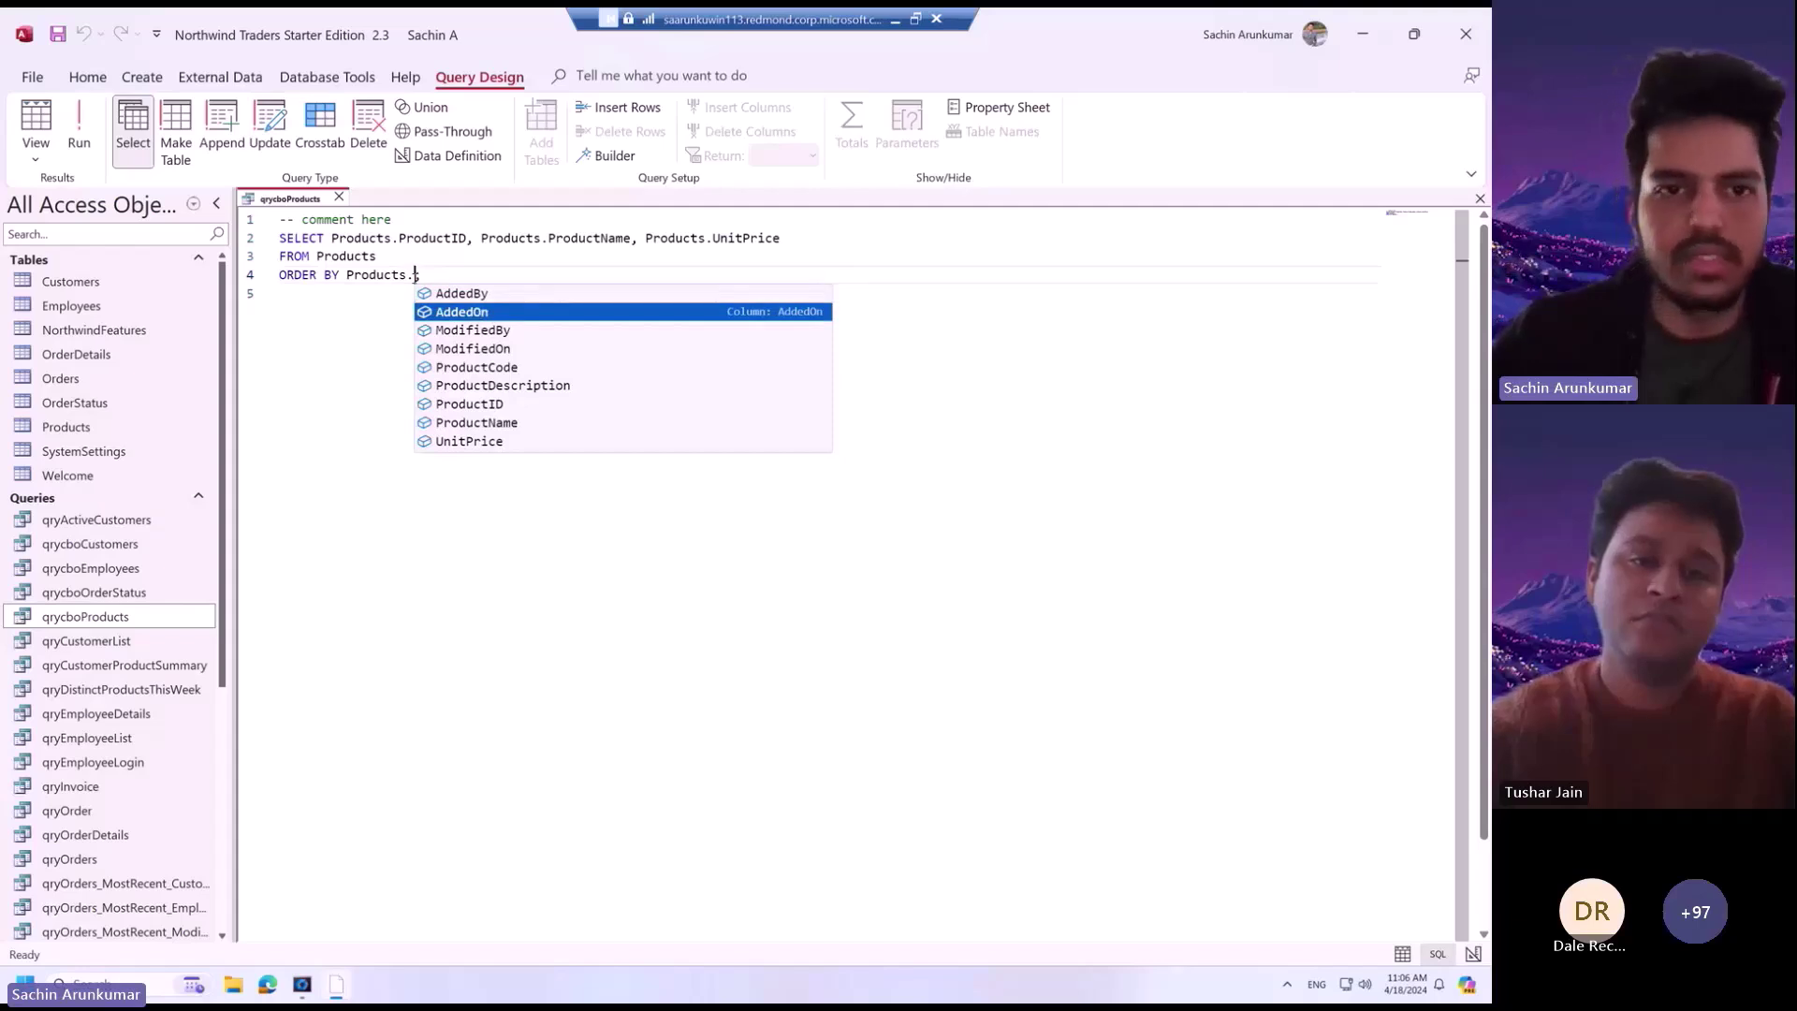
text(AddedOn, ;)
key(Return)
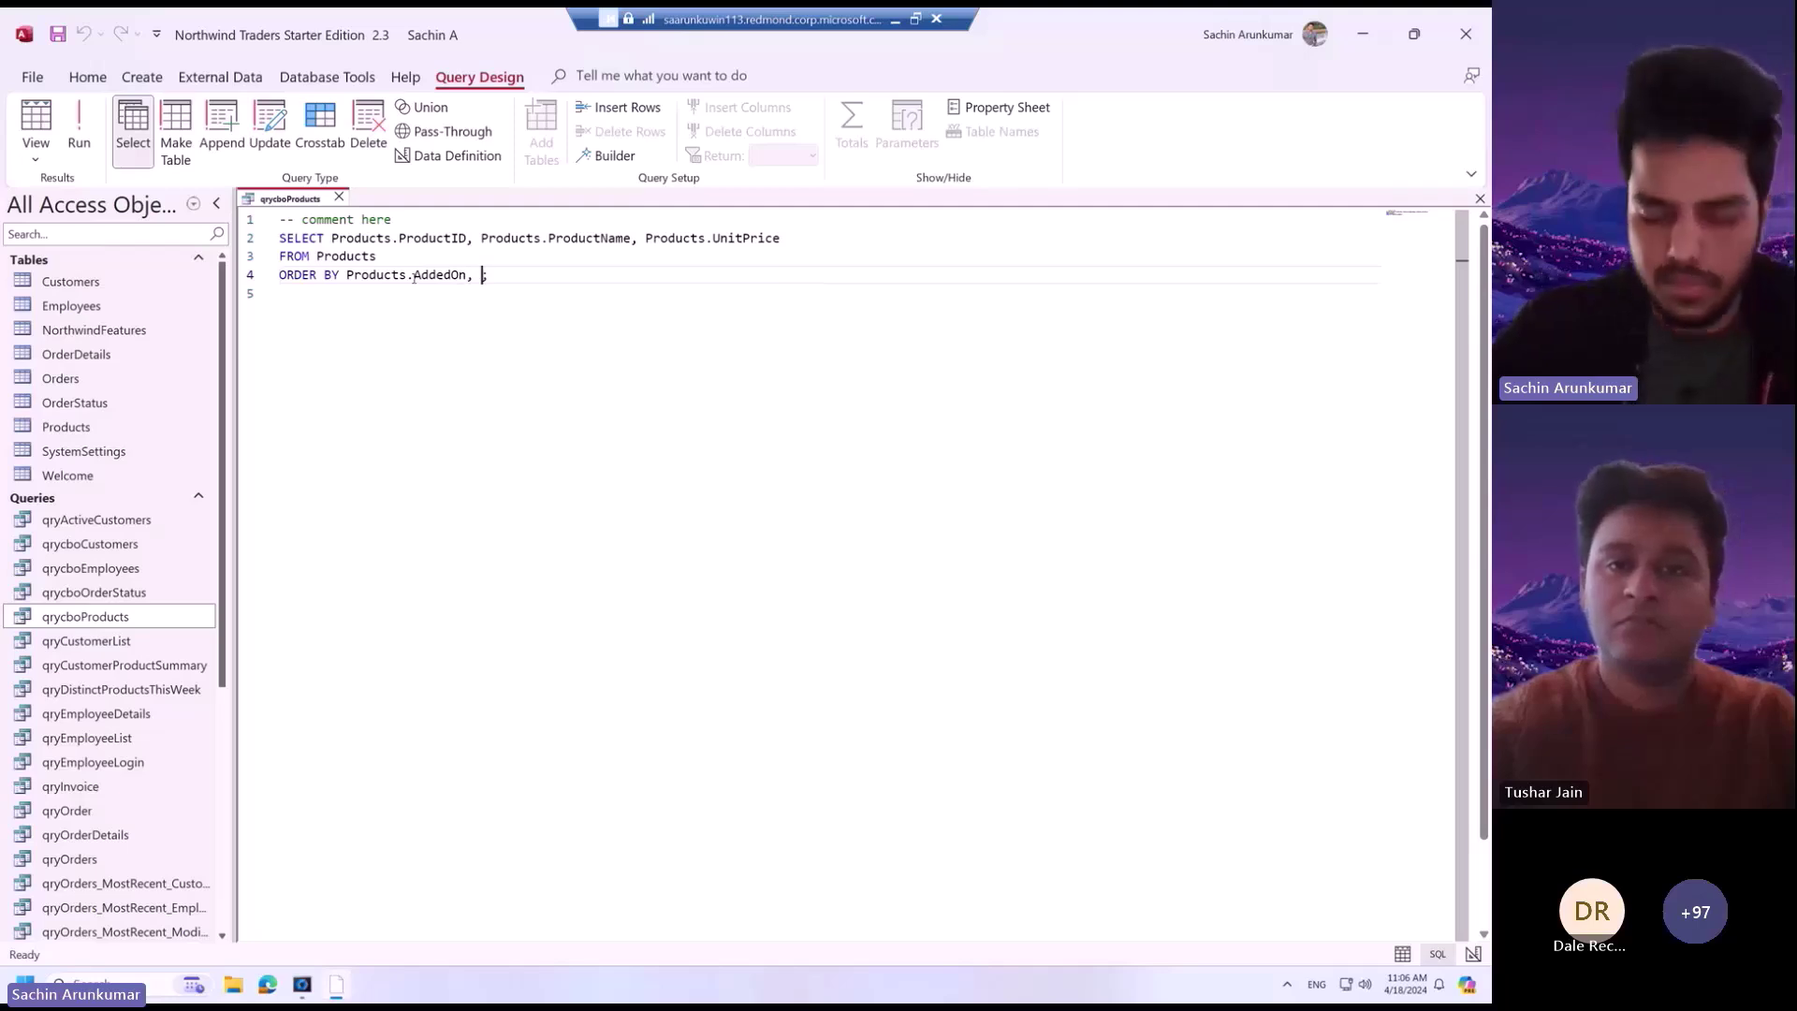
text(cu)
Add Customers.ModifiedOn as the second ORDER BY sort column.
key(Down)
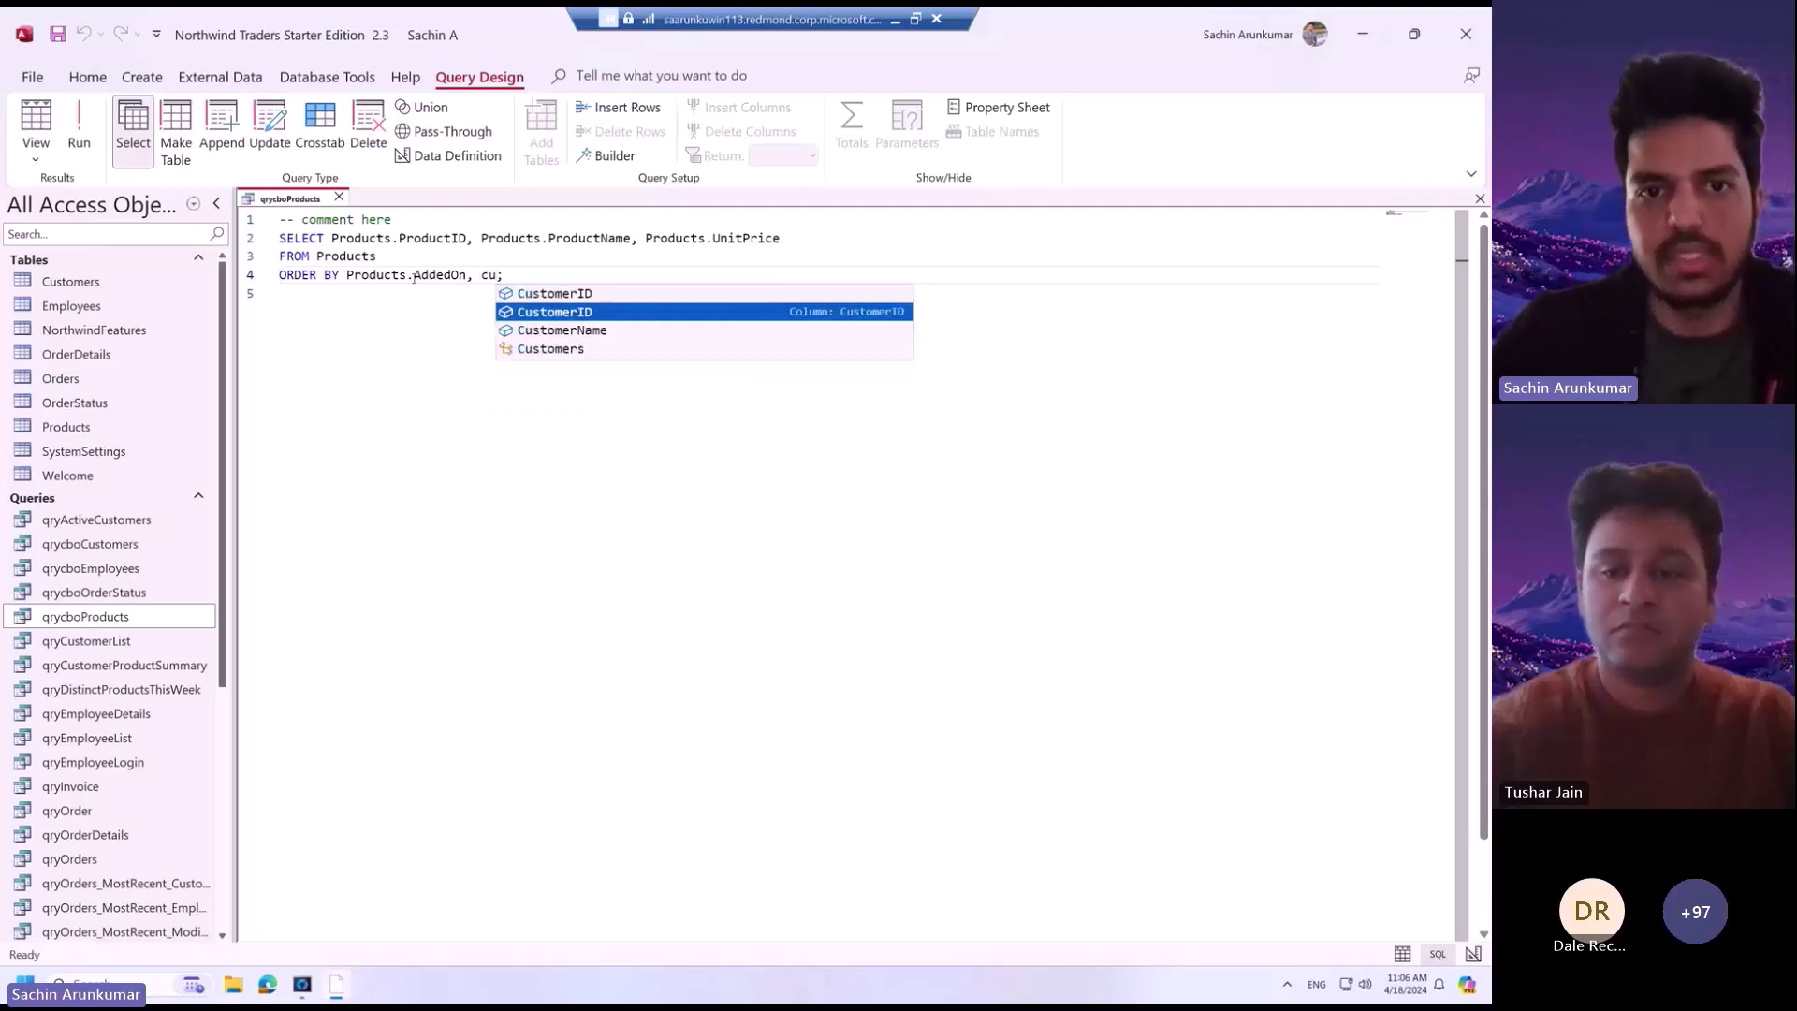
key(Down)
key(Down)
key(Tab)
text(.)
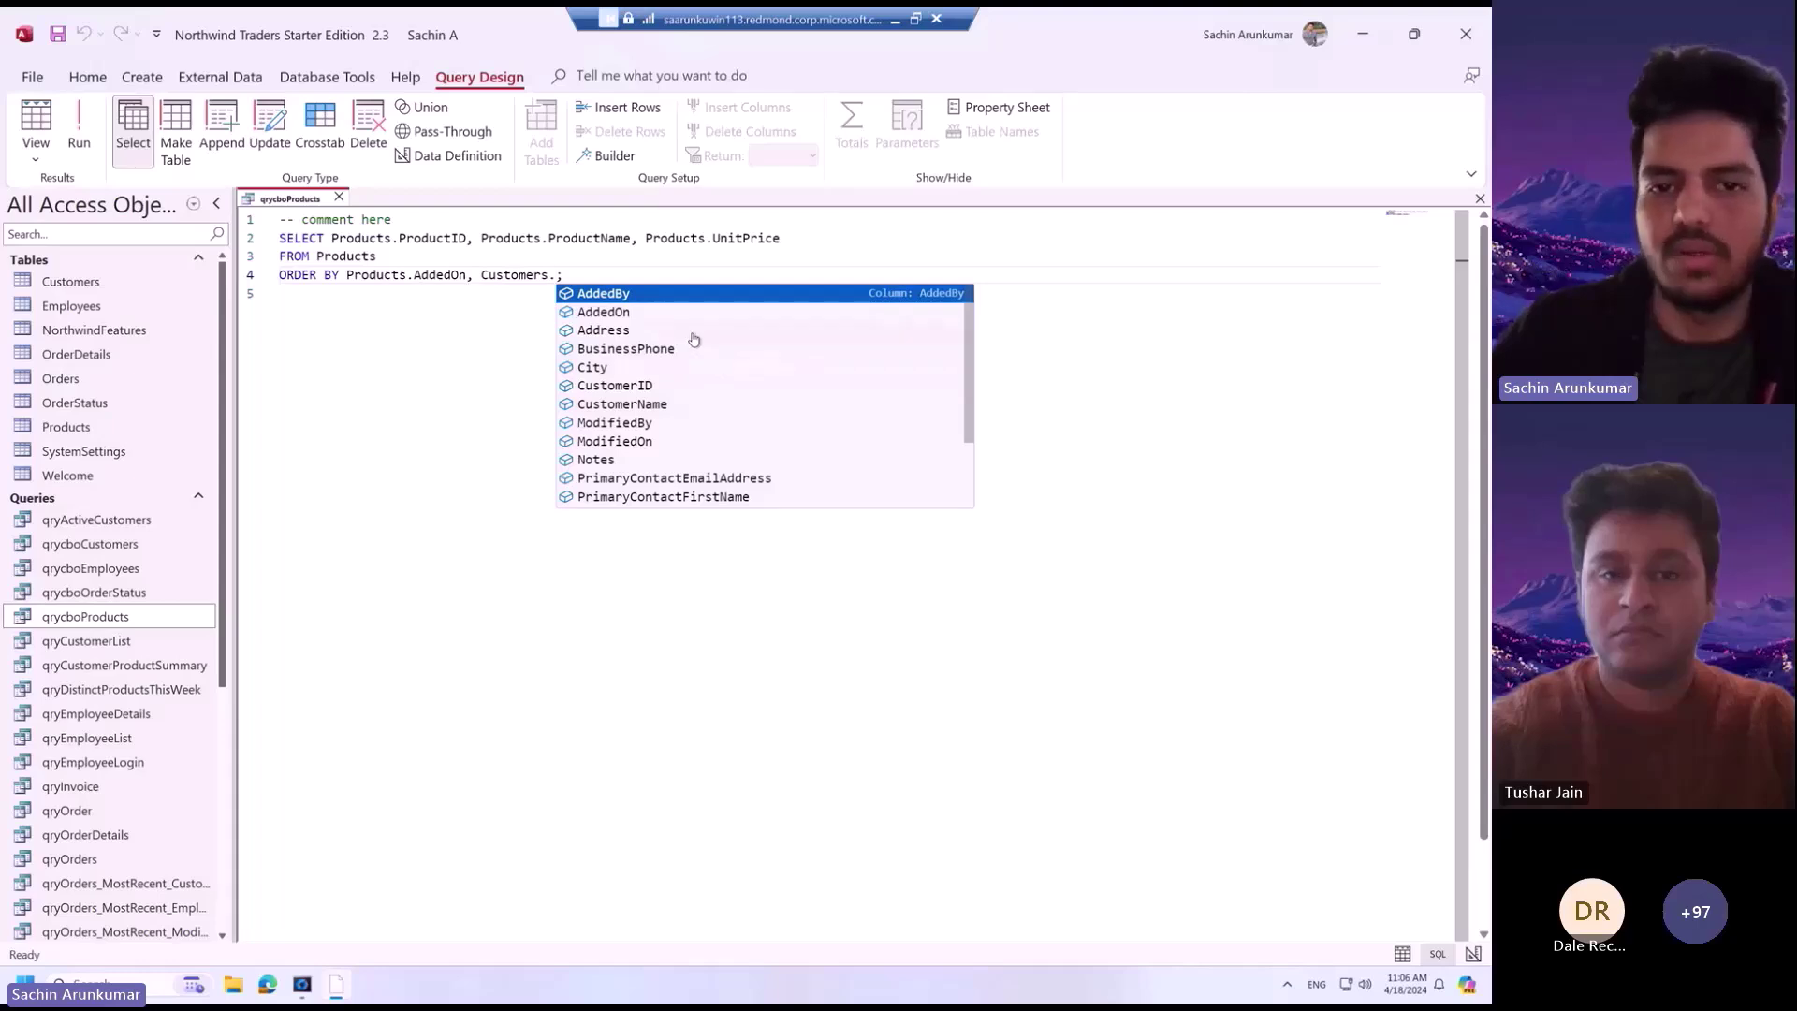
click(726, 365)
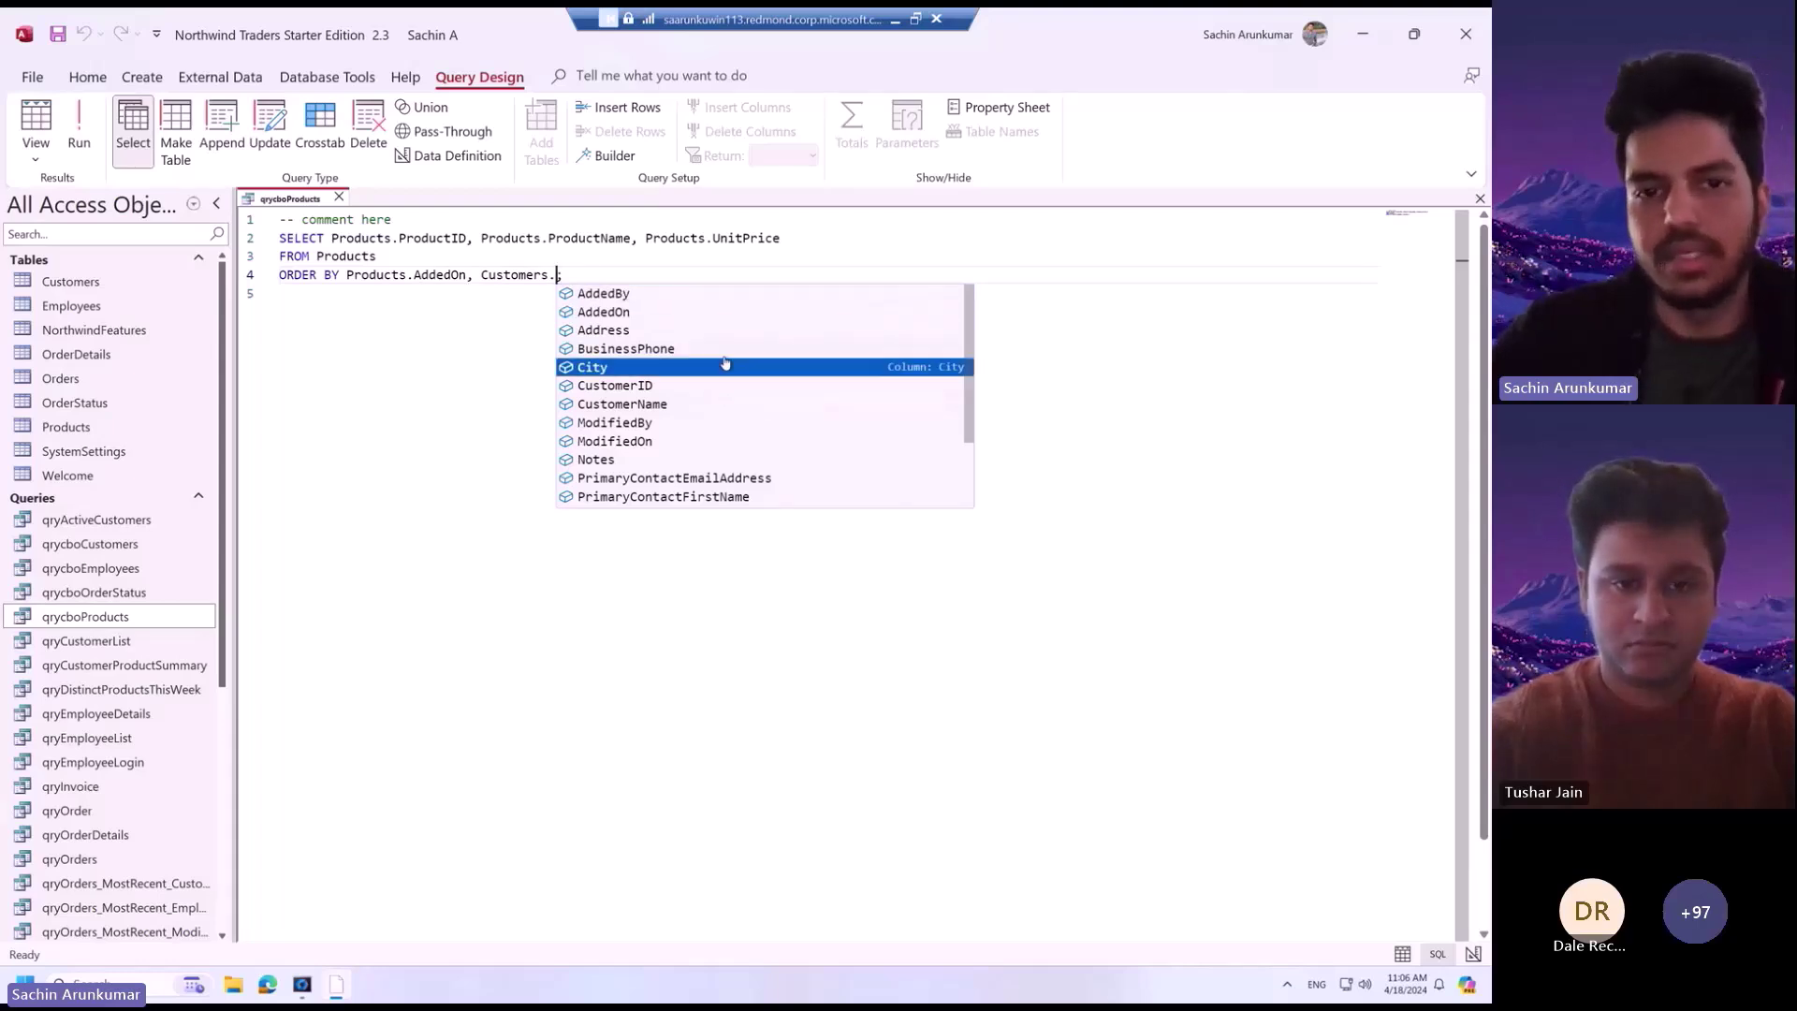
key(Down)
key(Down)
key(Down)
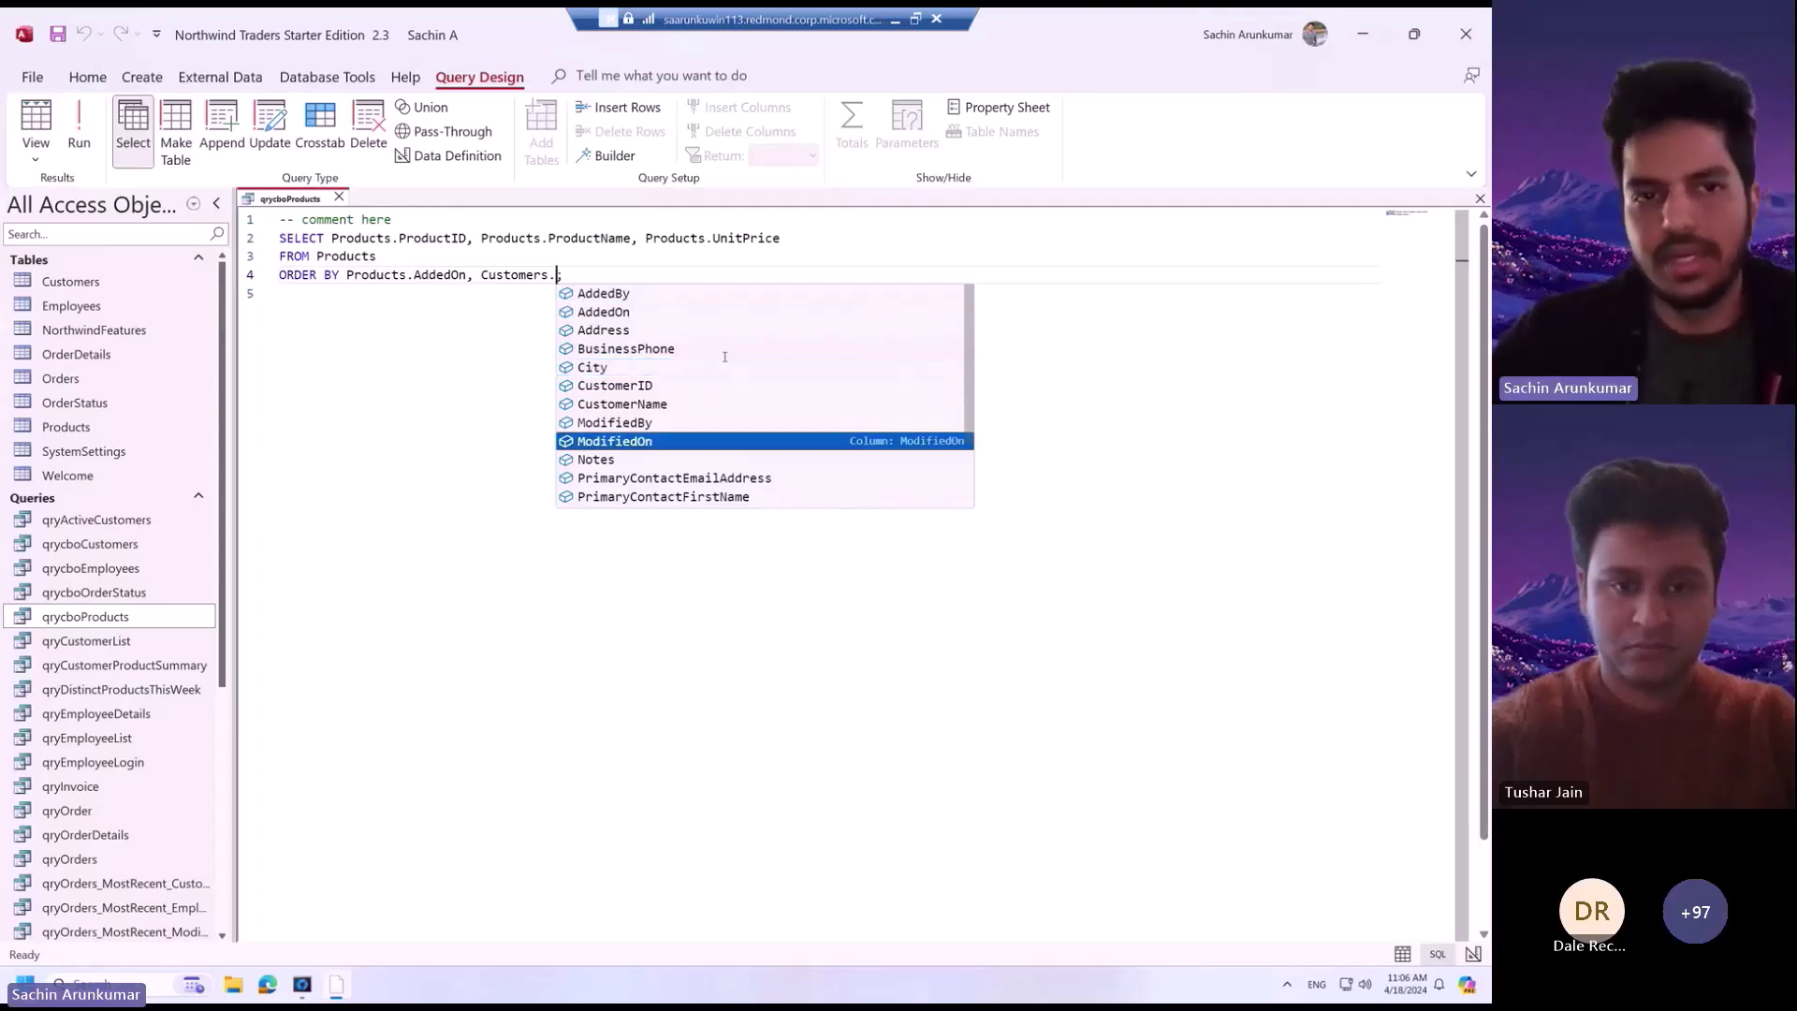
key(Return)
text(;)
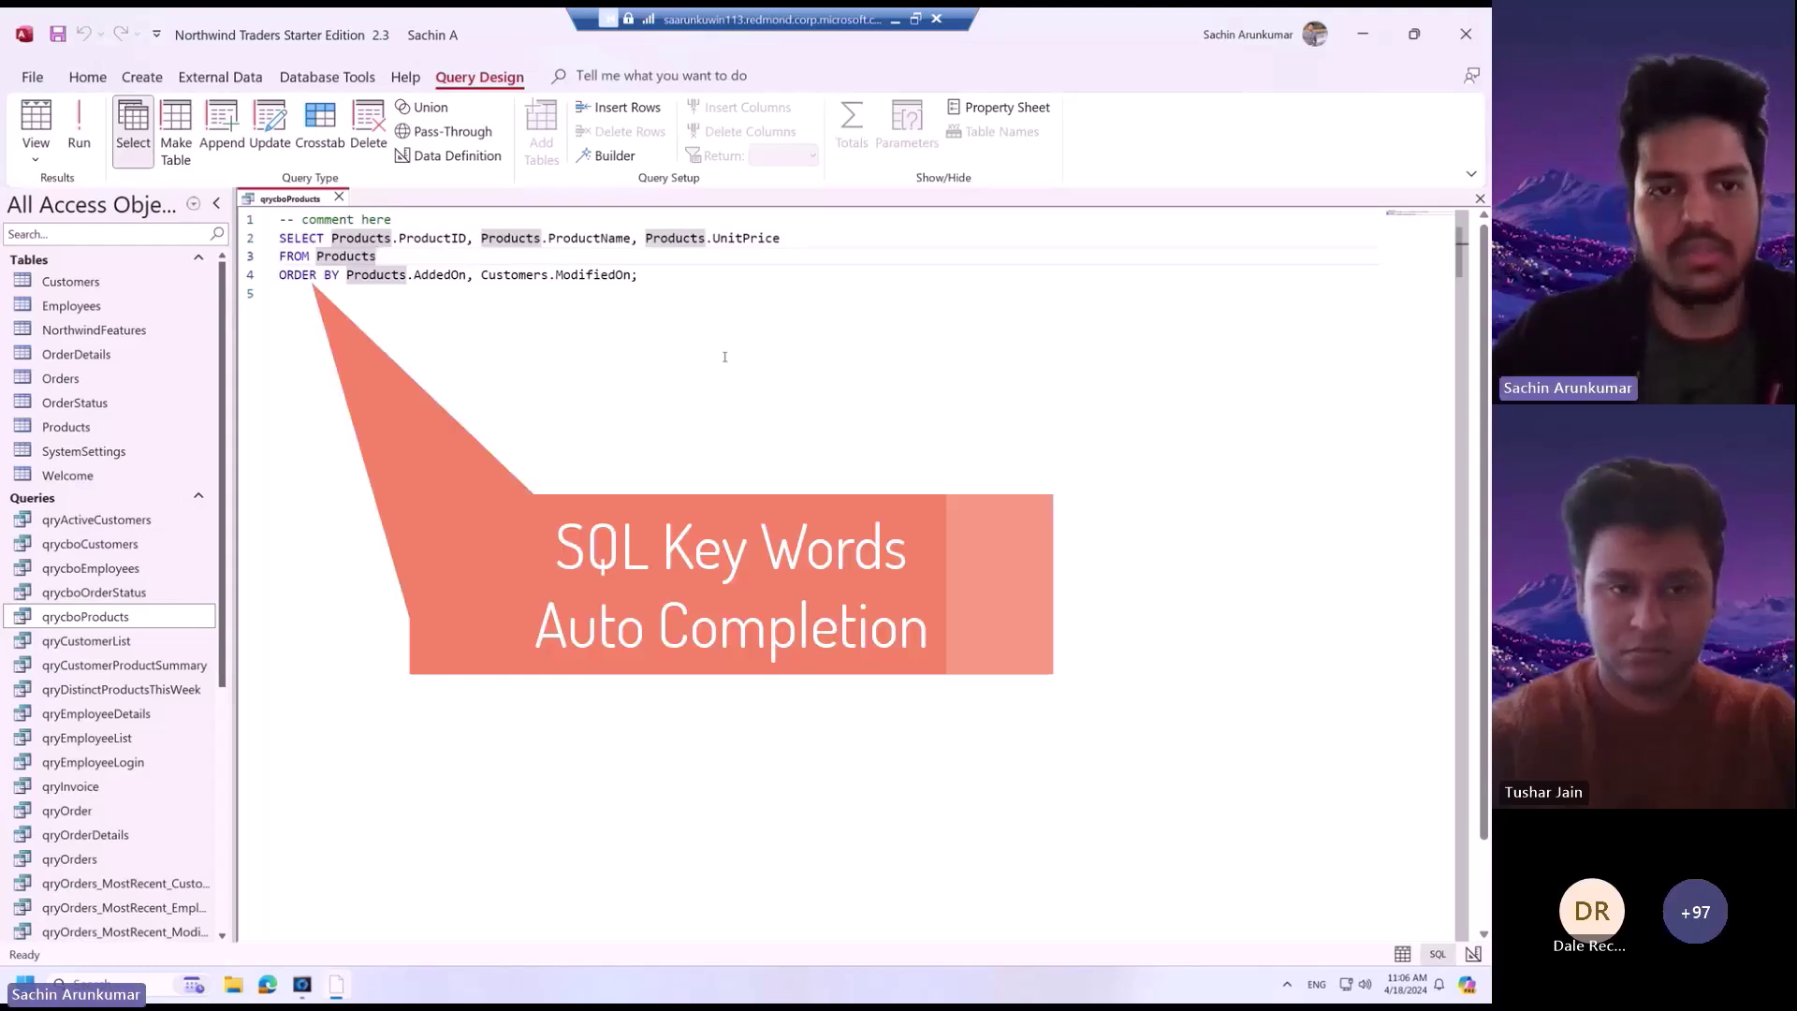
Insert a 'WHERE Products.UnitPrice < 10' line between FROM Products and ORDER BY.
key(Return)
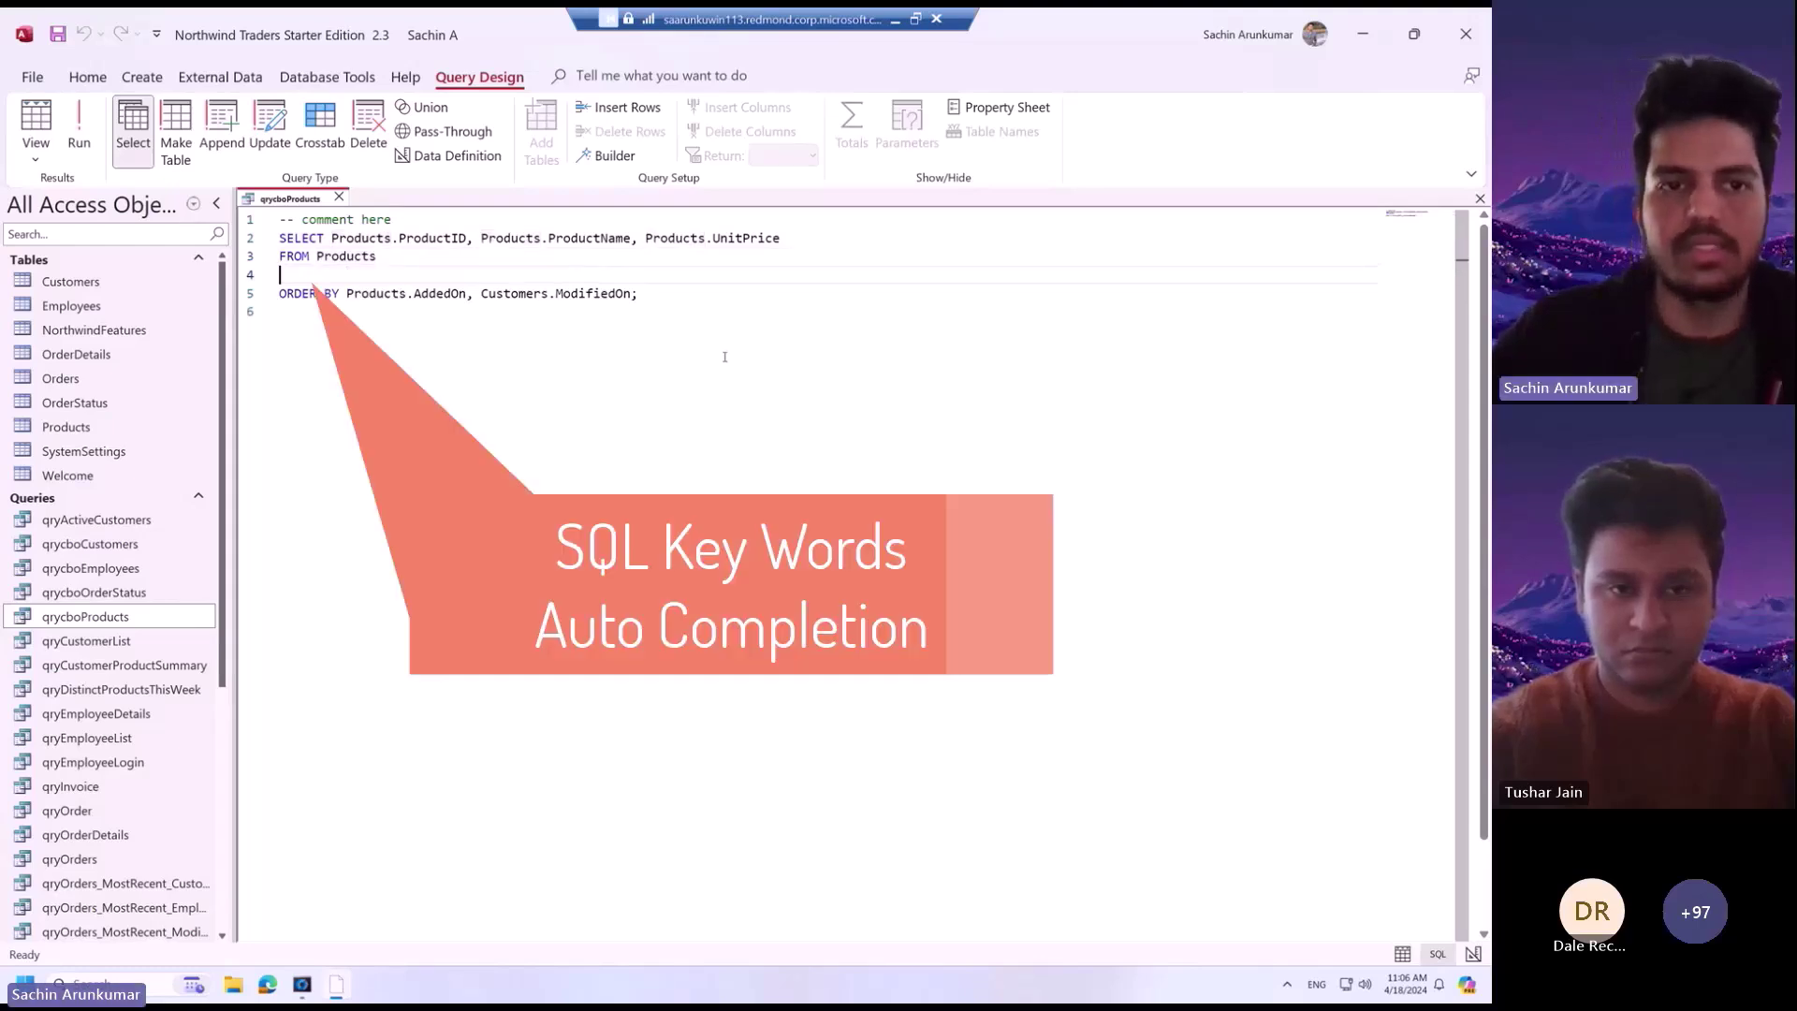
text(wh)
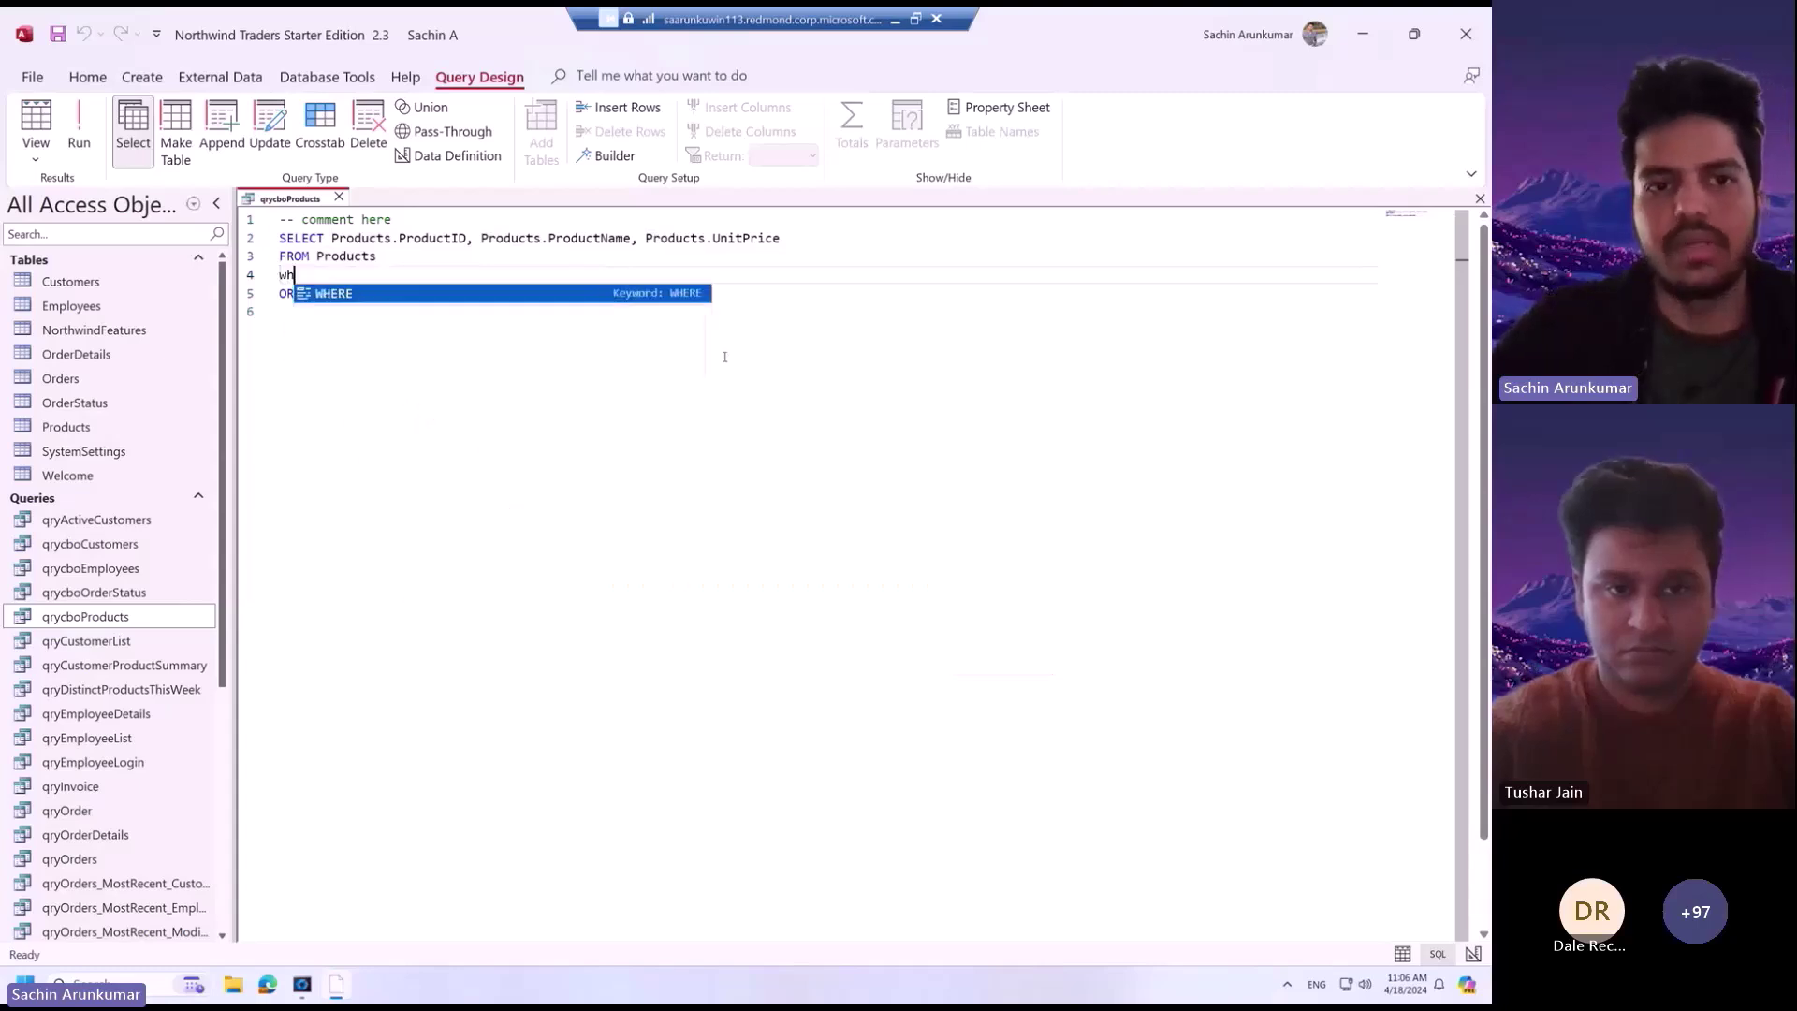
key(Tab)
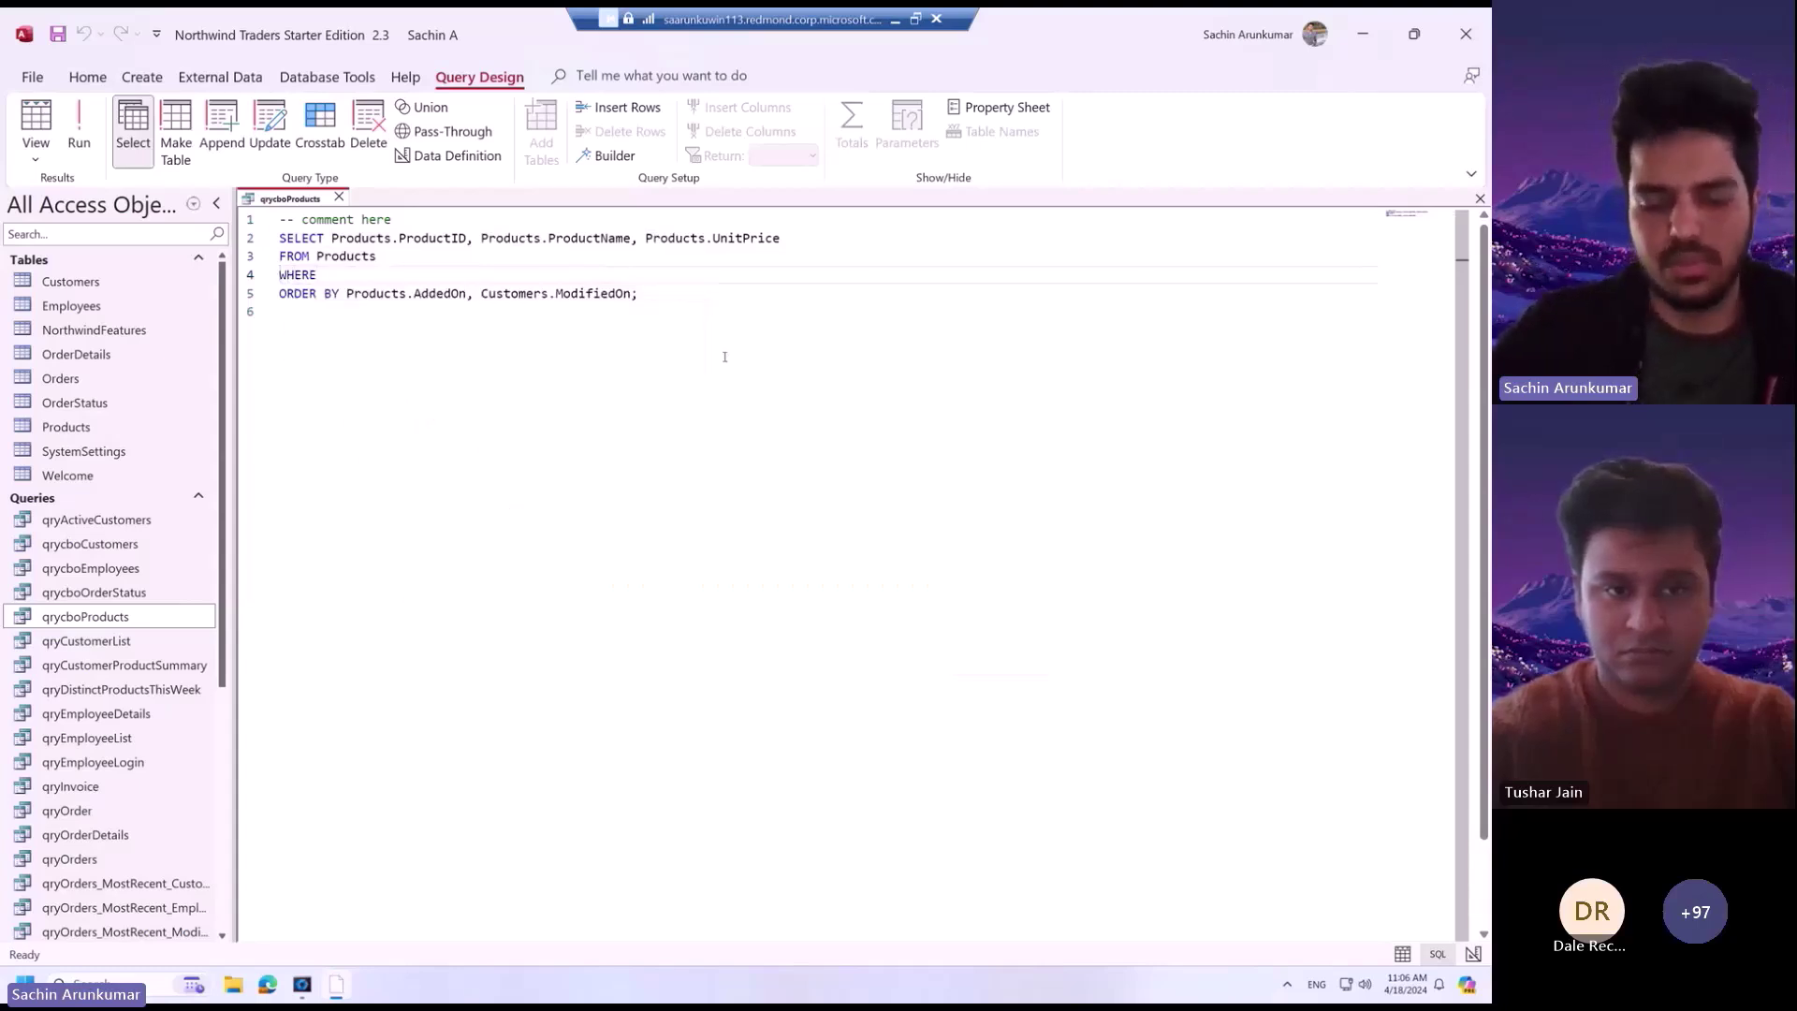
click(478, 265)
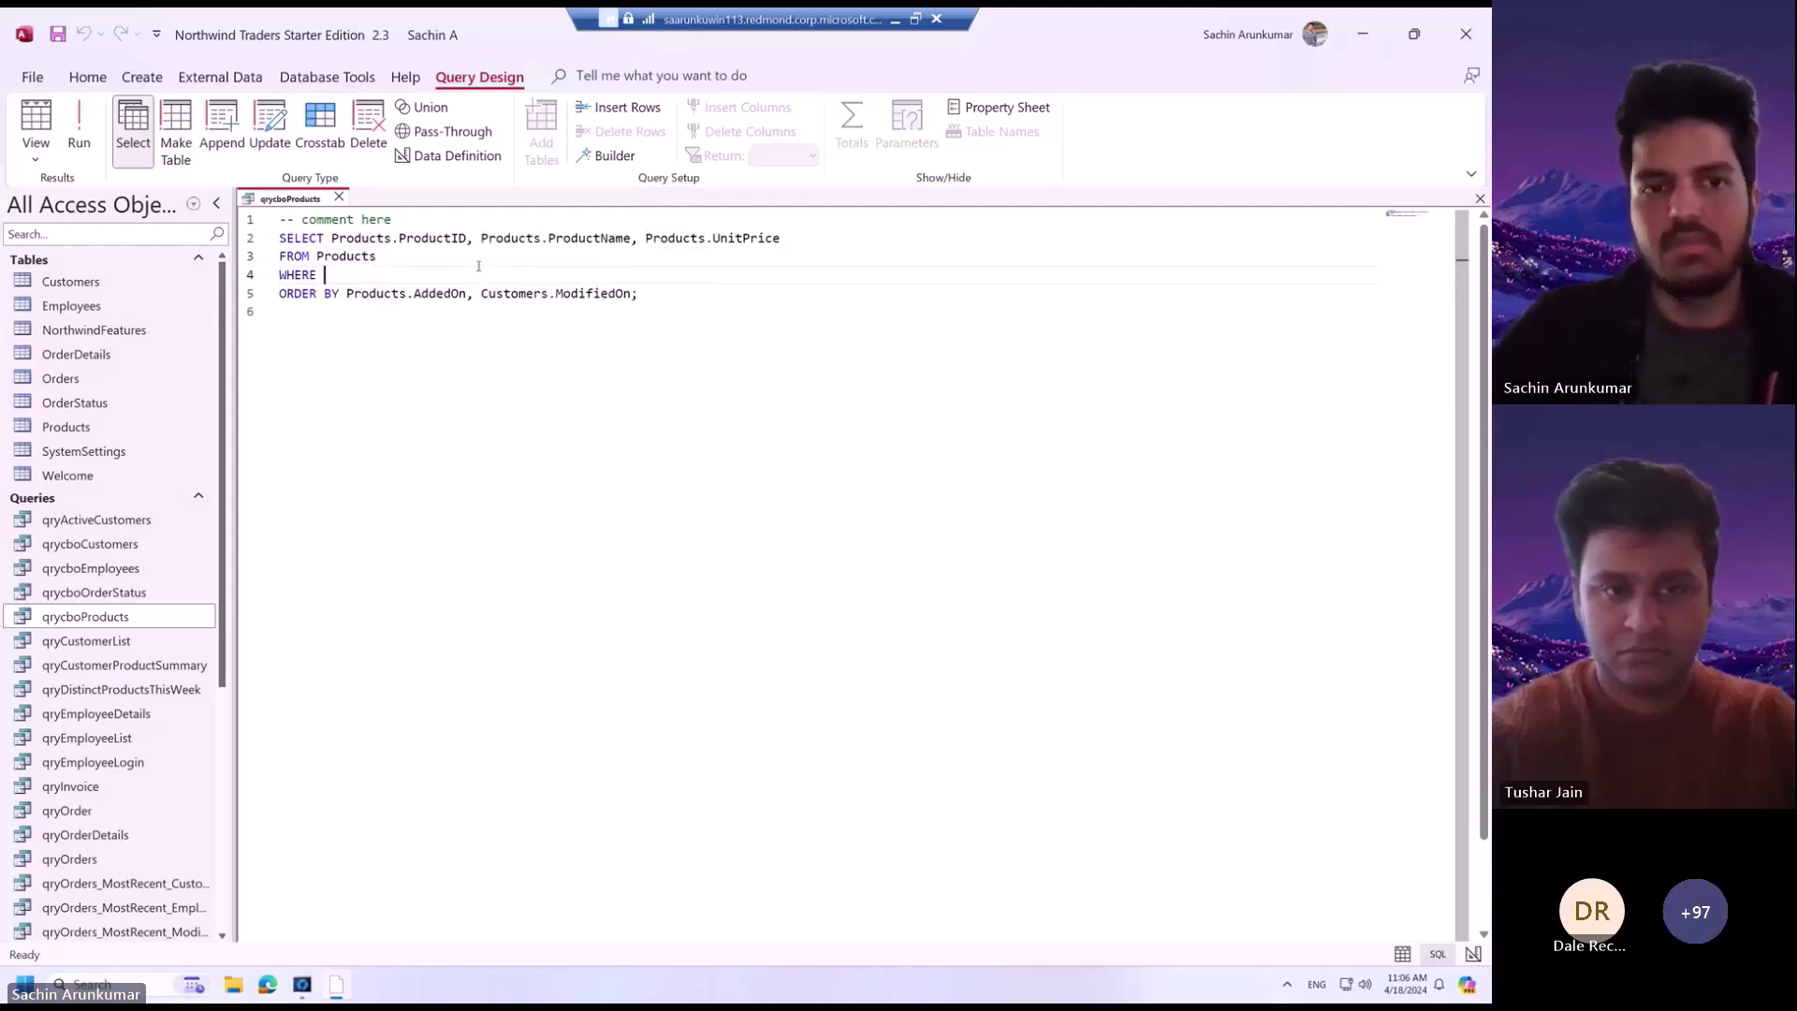
text(P)
key(Down)
key(Down)
key(Down)
key(Down)
key(Down)
key(Down)
key(Down)
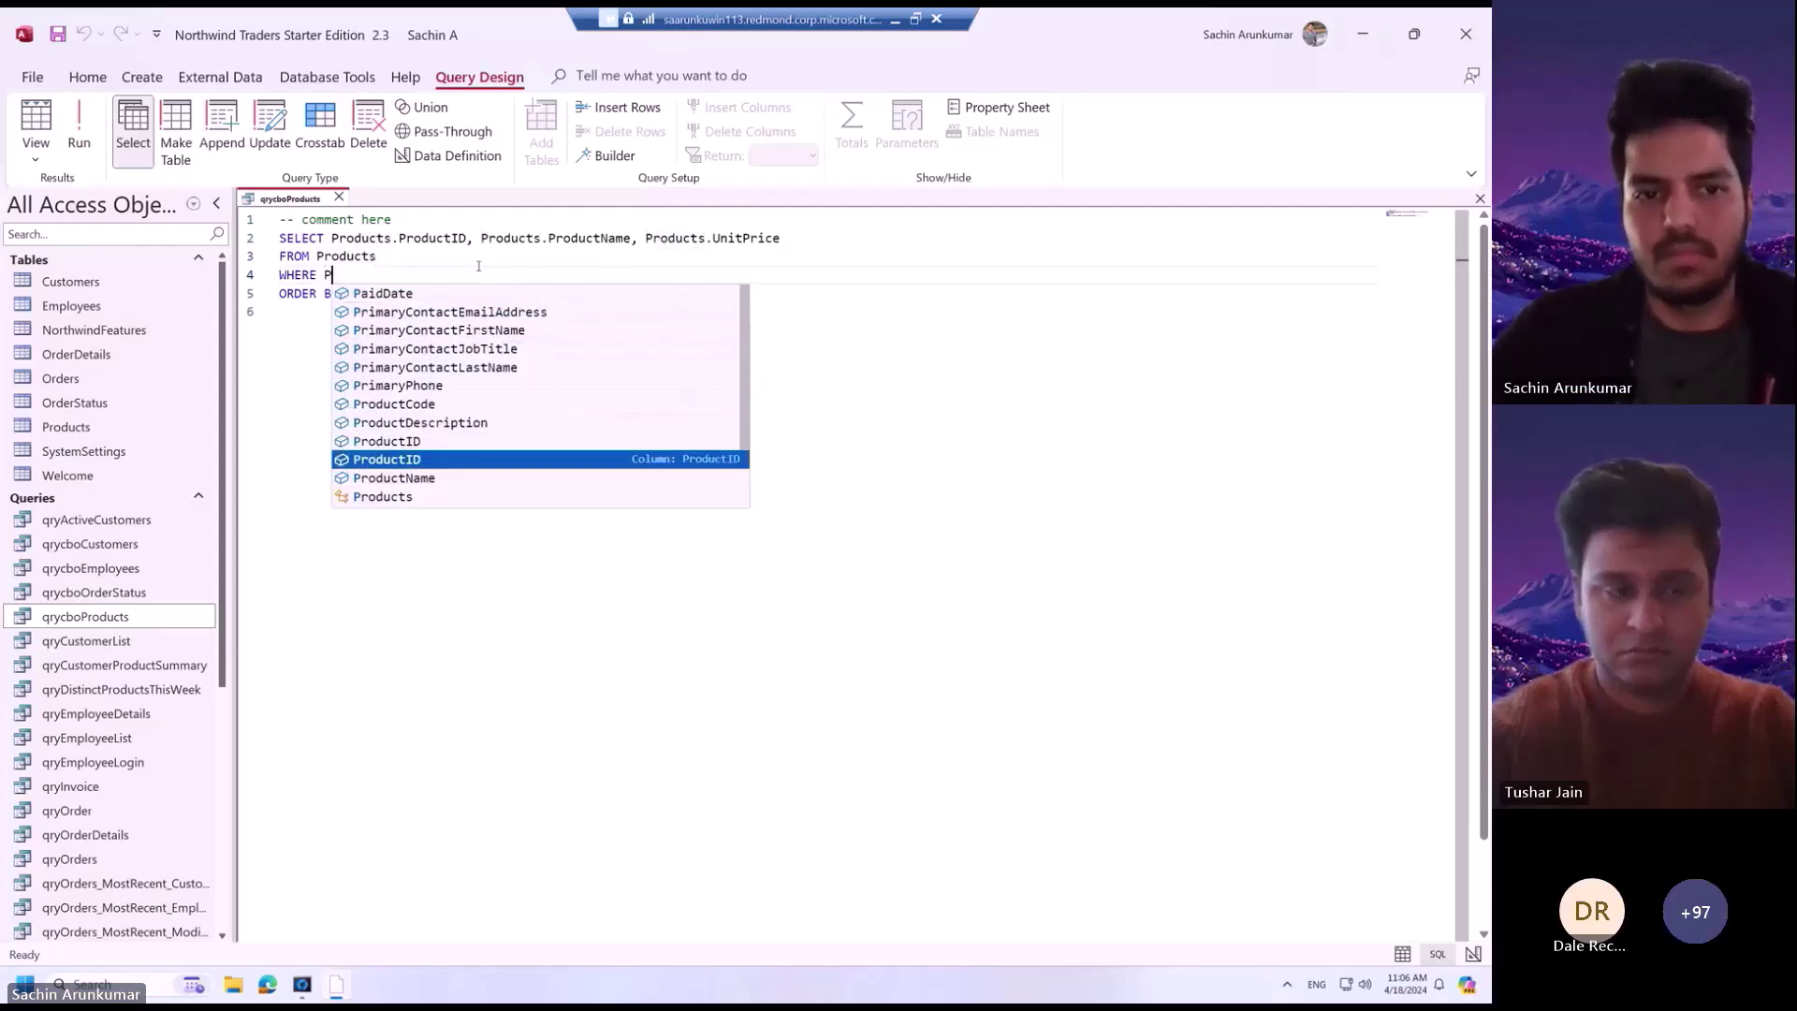
key(Down)
key(Down)
key(Tab)
text(.)
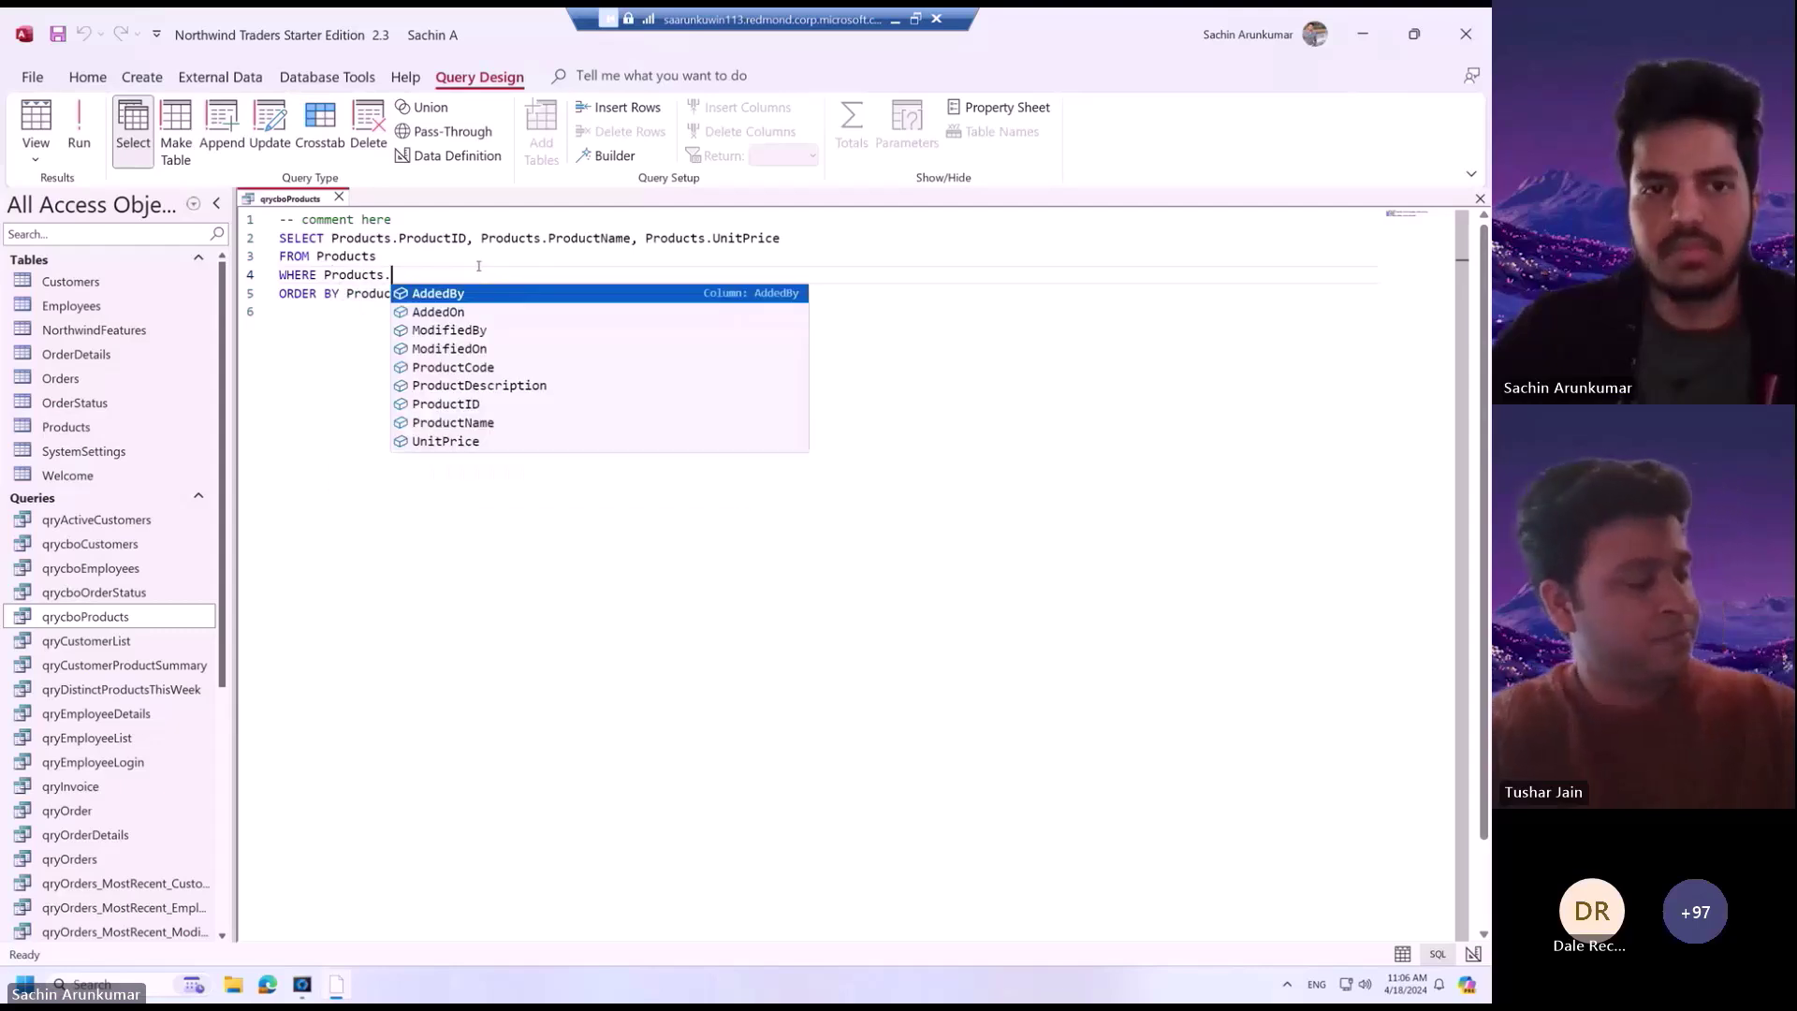
text(un)
key(Tab)
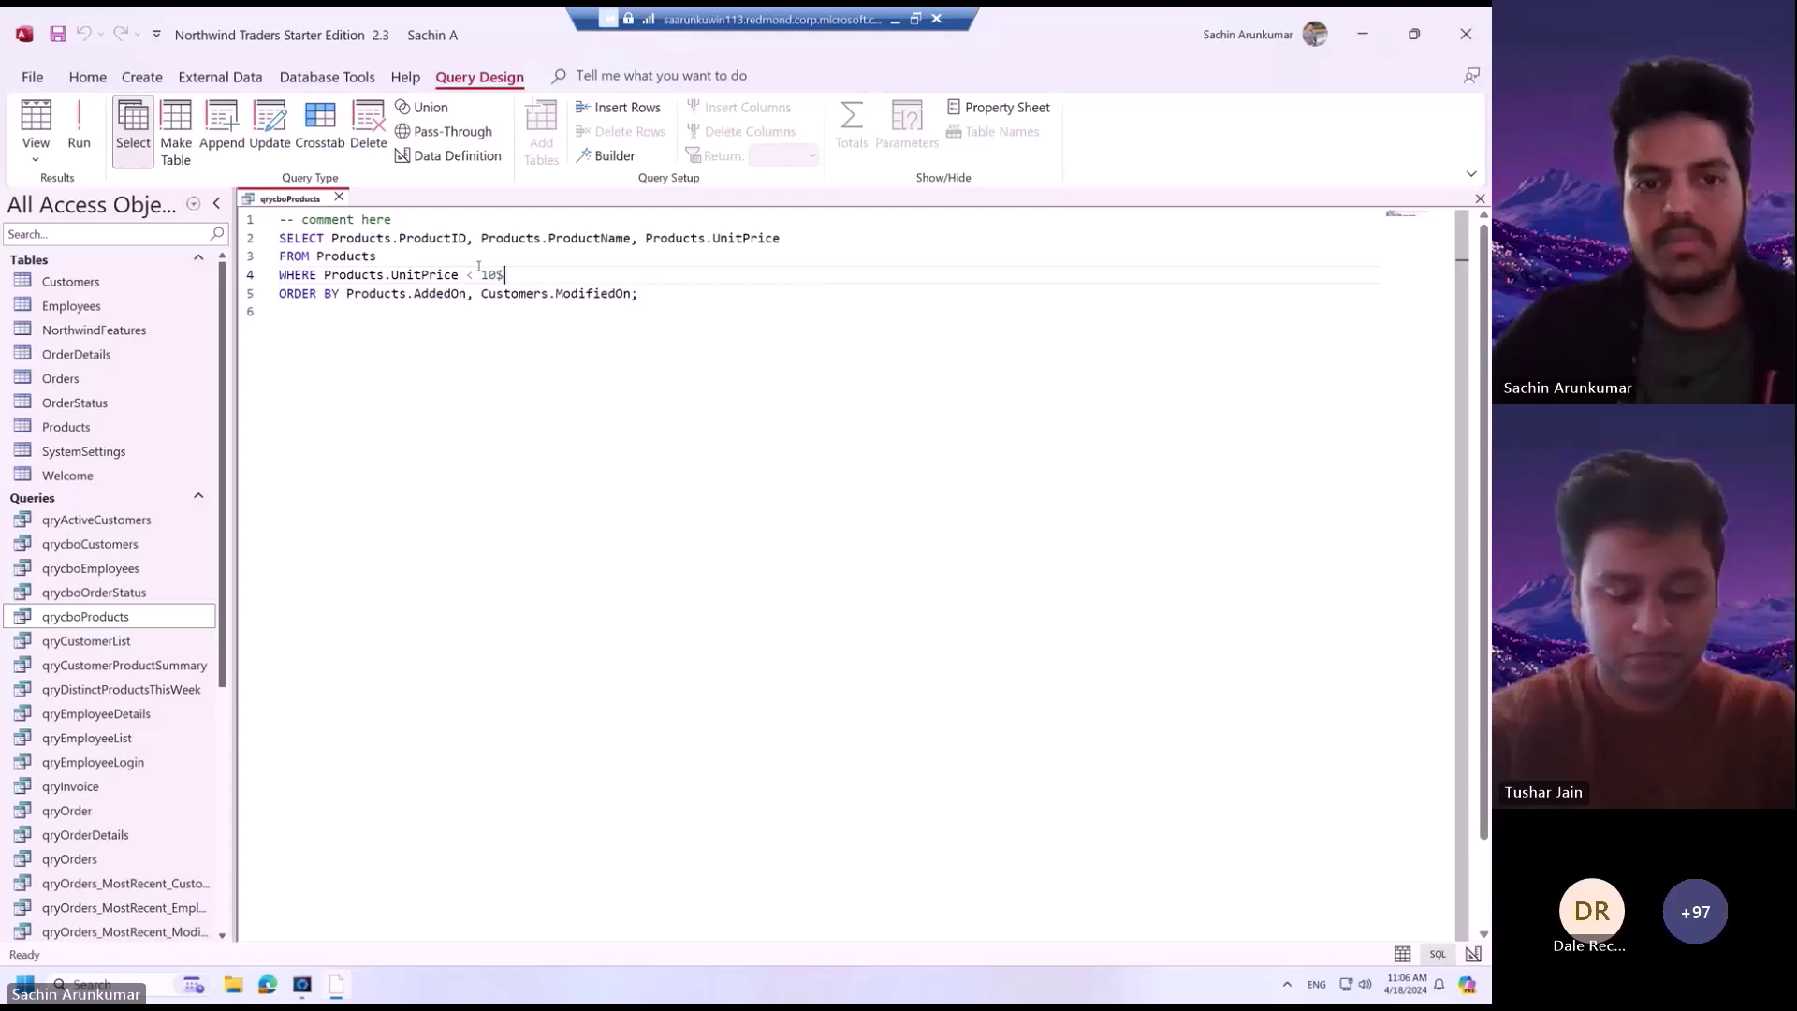
click(584, 309)
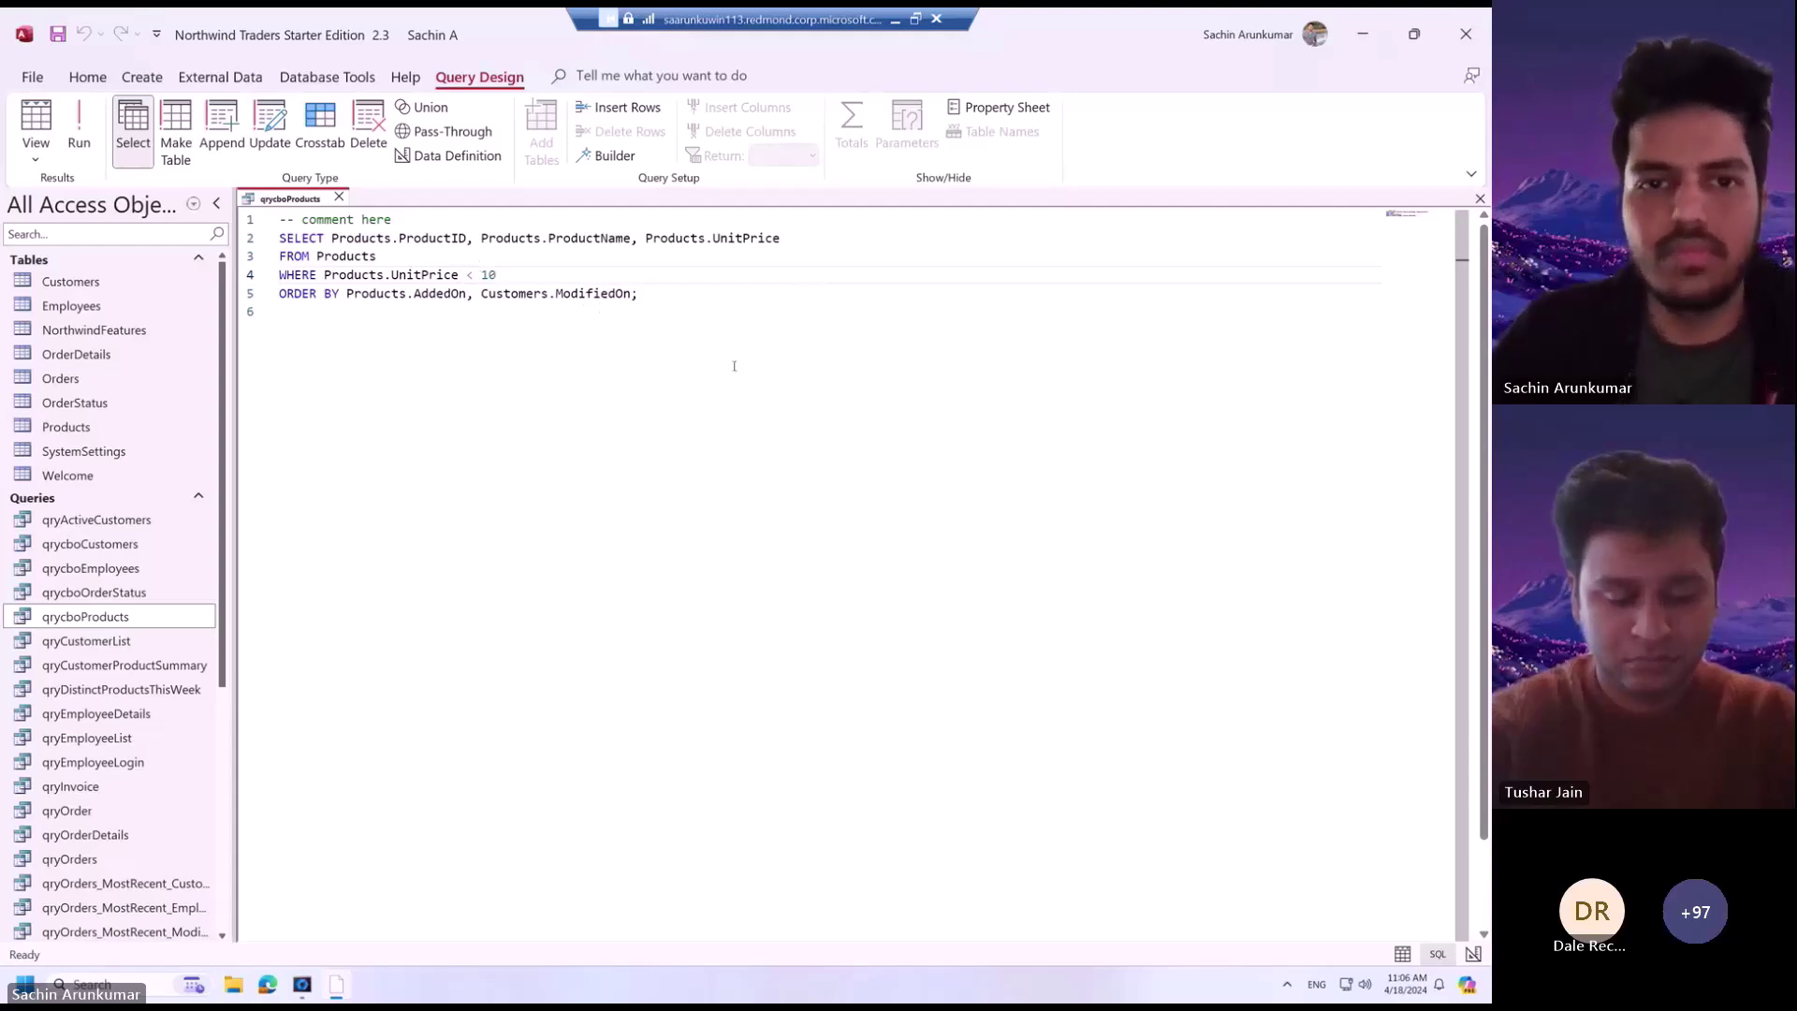